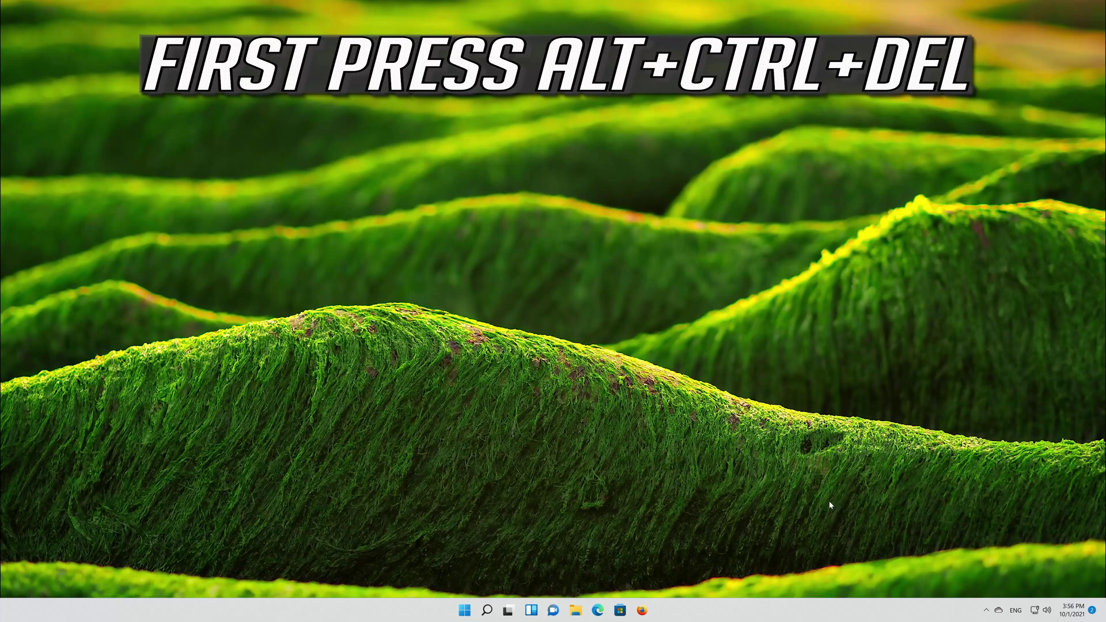
Open Task Manager from the Ctrl+Alt+Del security options screen.
key("ctrl+alt+Delete")
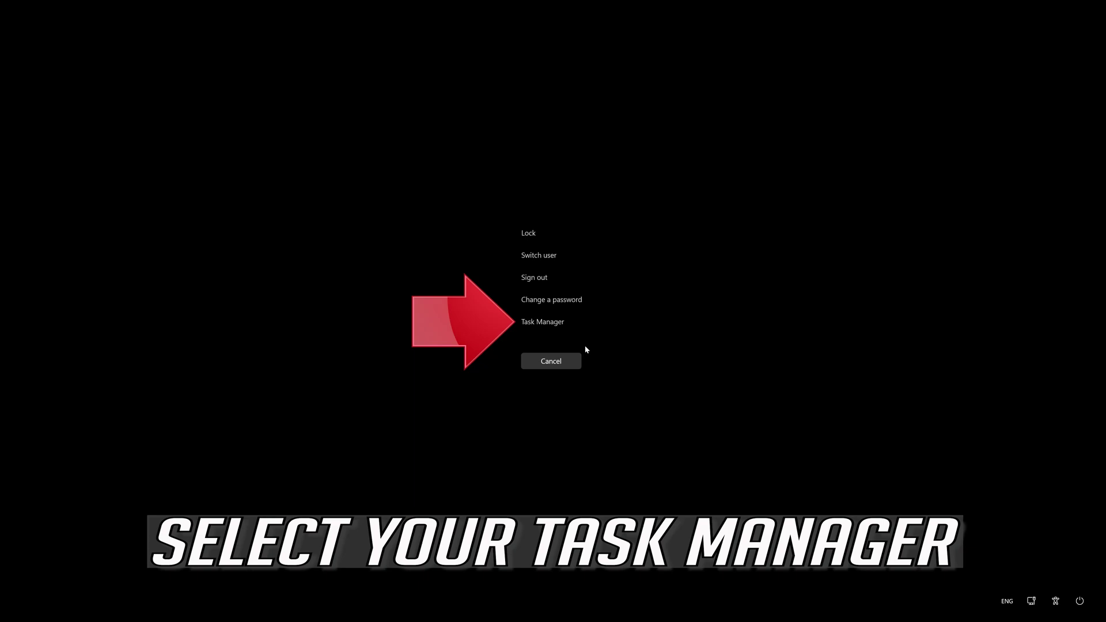
left_click(536, 324)
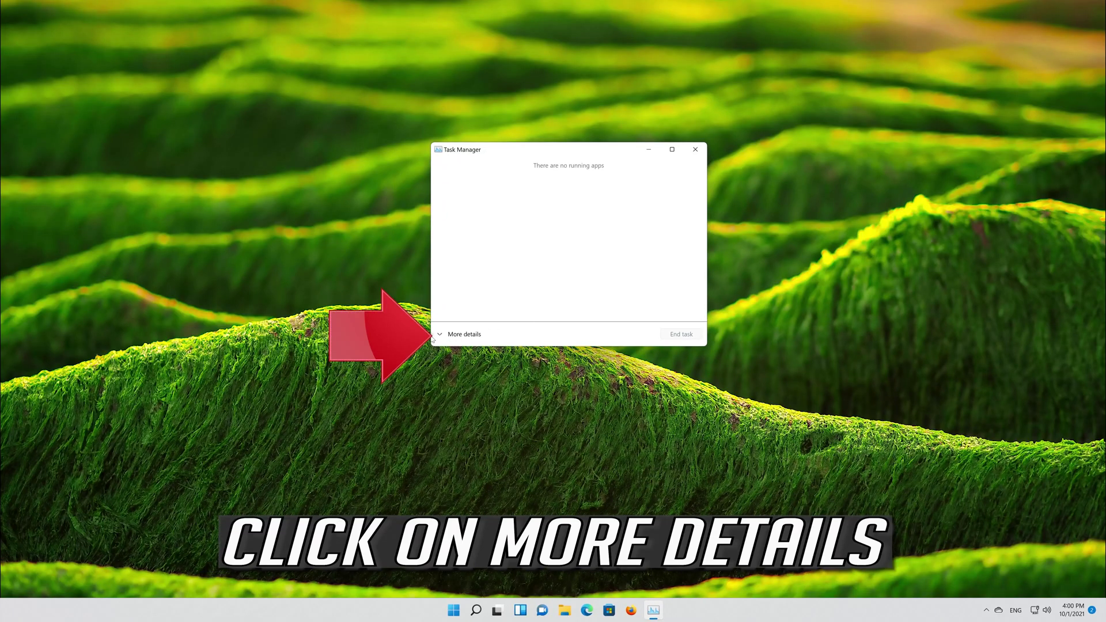
From Task Manager's full view, run 'powershell' as a new task with administrative privileges.
left_click(470, 340)
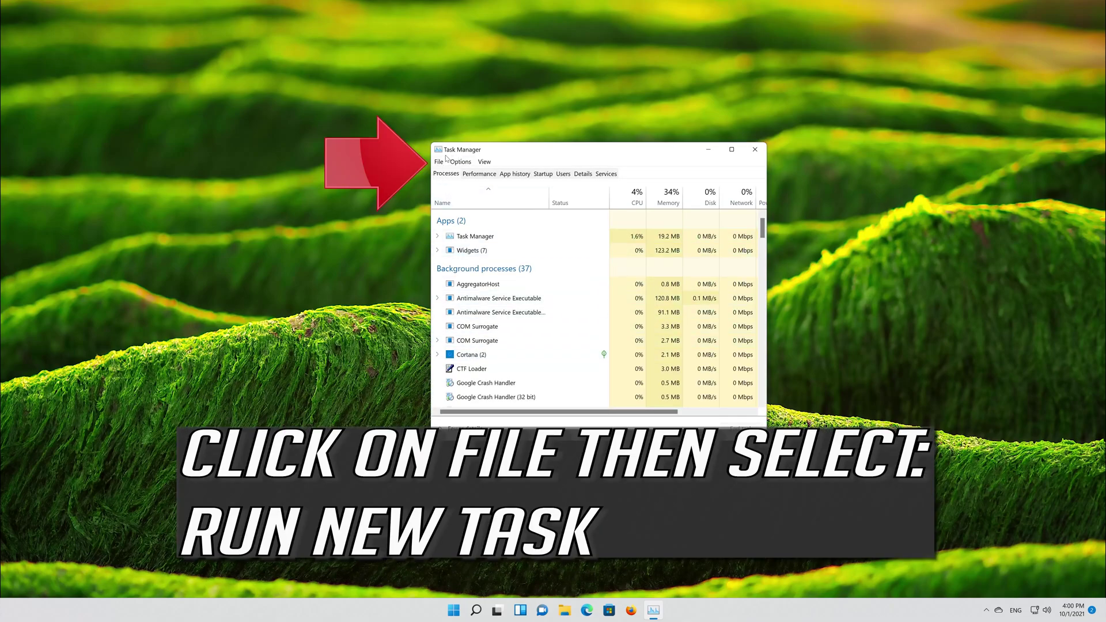
left_click(441, 162)
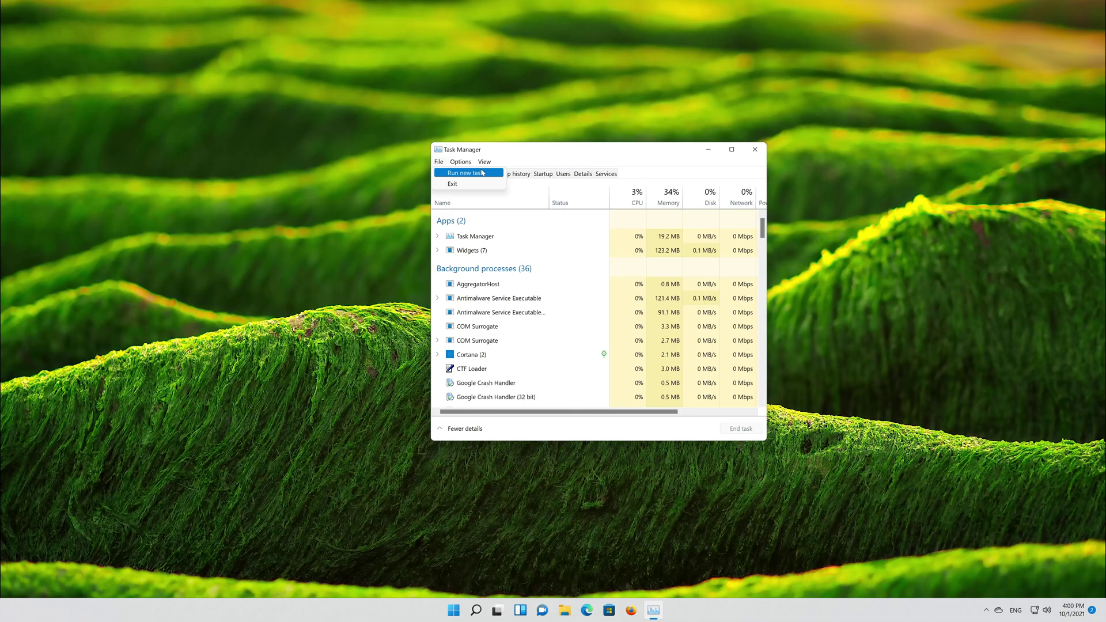
left_click(482, 172)
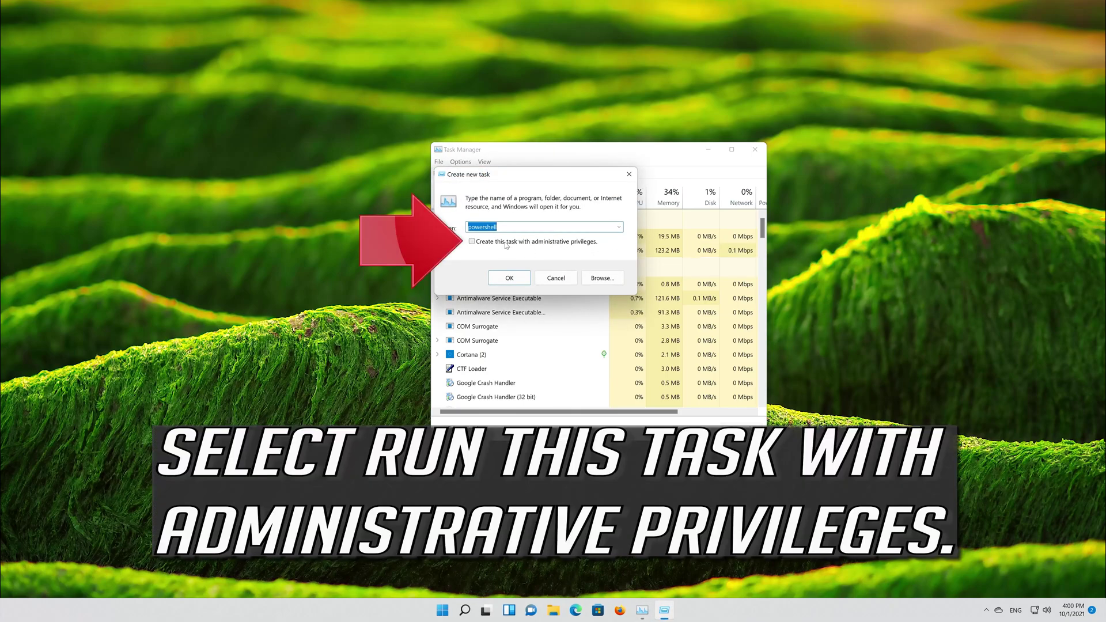
left_click(474, 242)
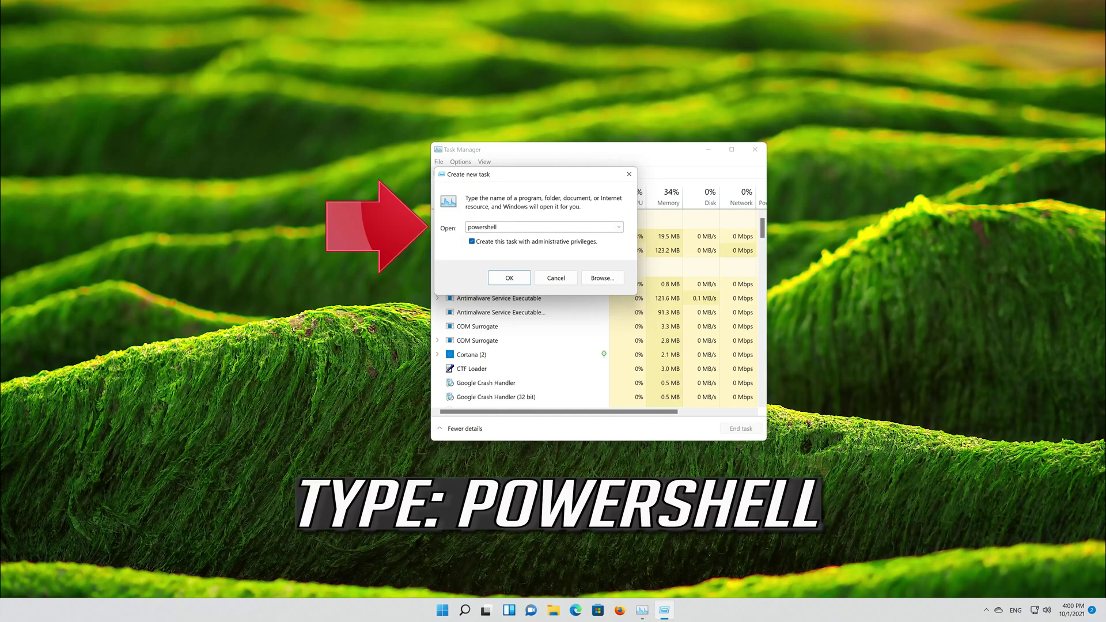
key("shift+Tab")
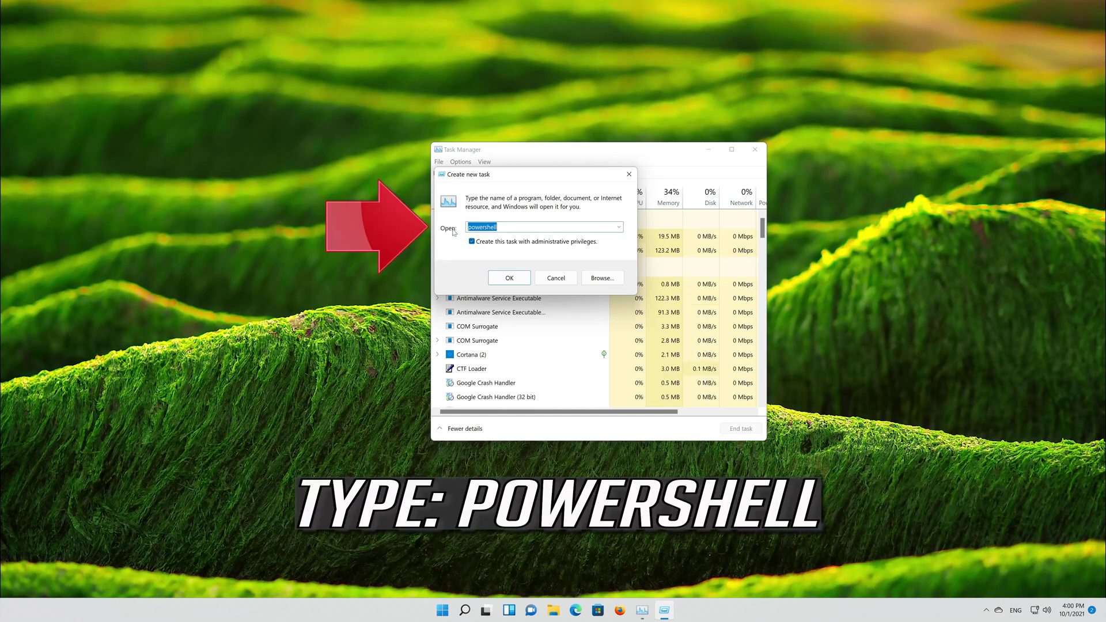
type("powershell")
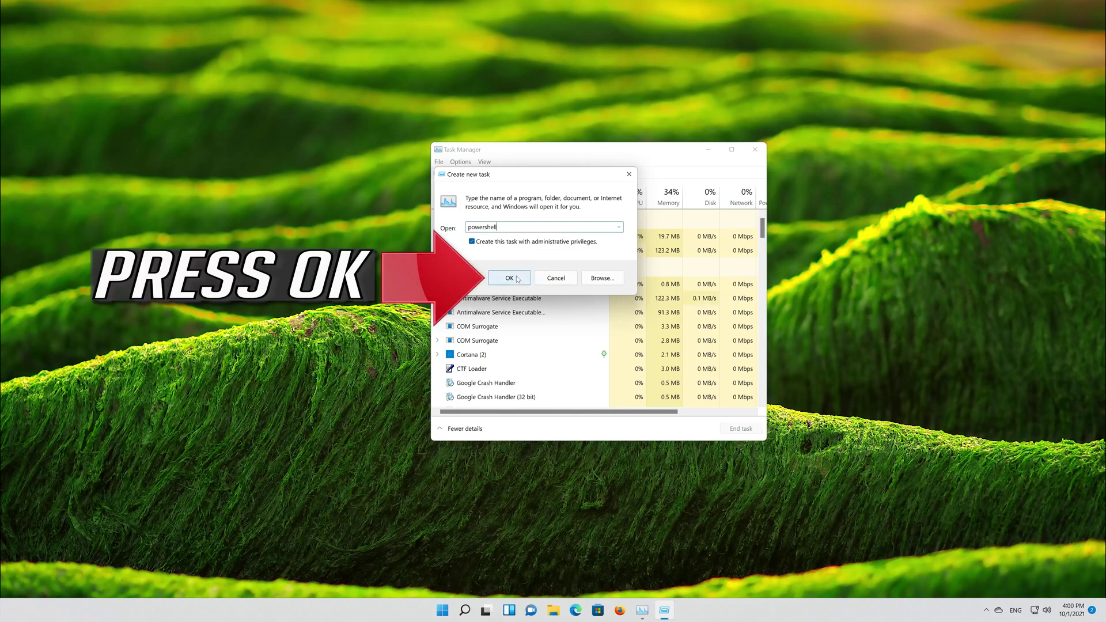
left_click(509, 282)
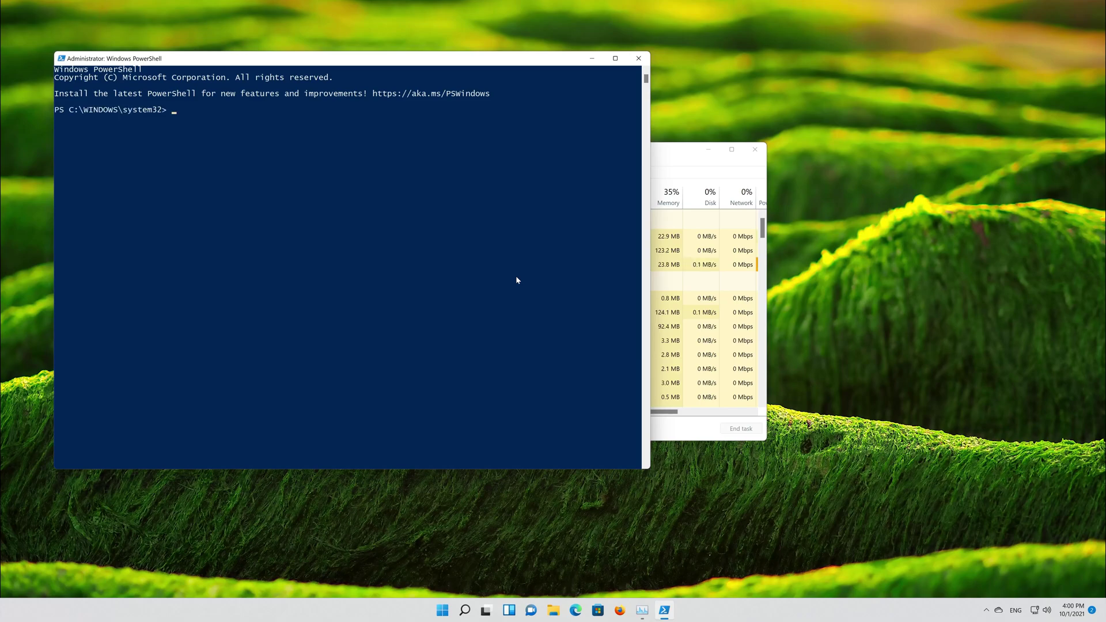
Close Task Manager, shrink the PowerShell window, and run sfc /scannow.
left_click(754, 151)
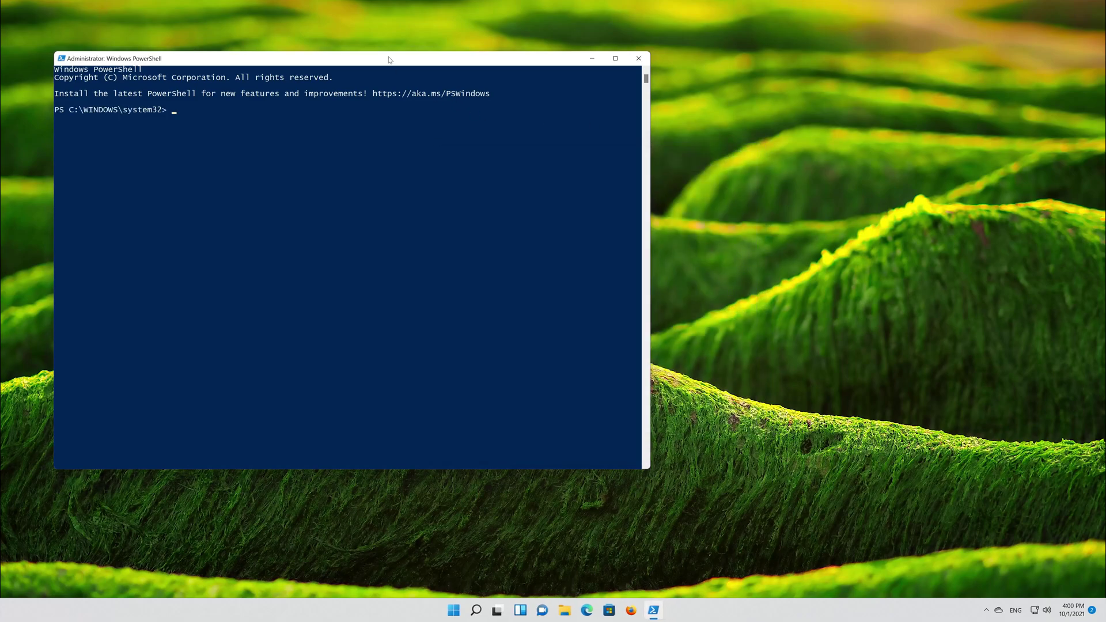
left_click_drag(226, 58, 298, 163)
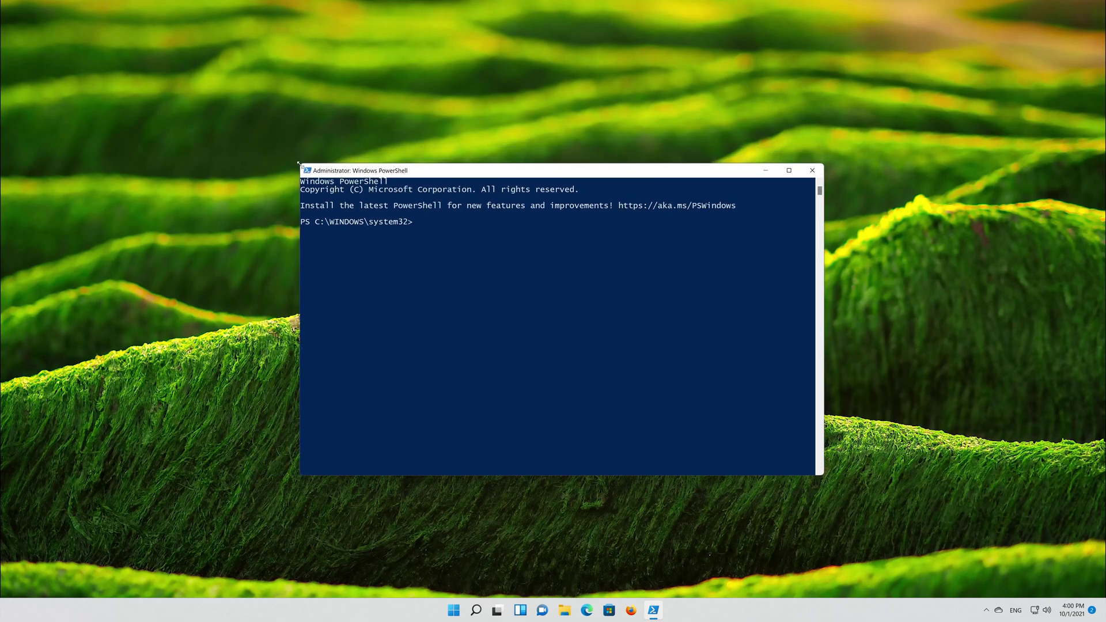
type("sfc /scannow")
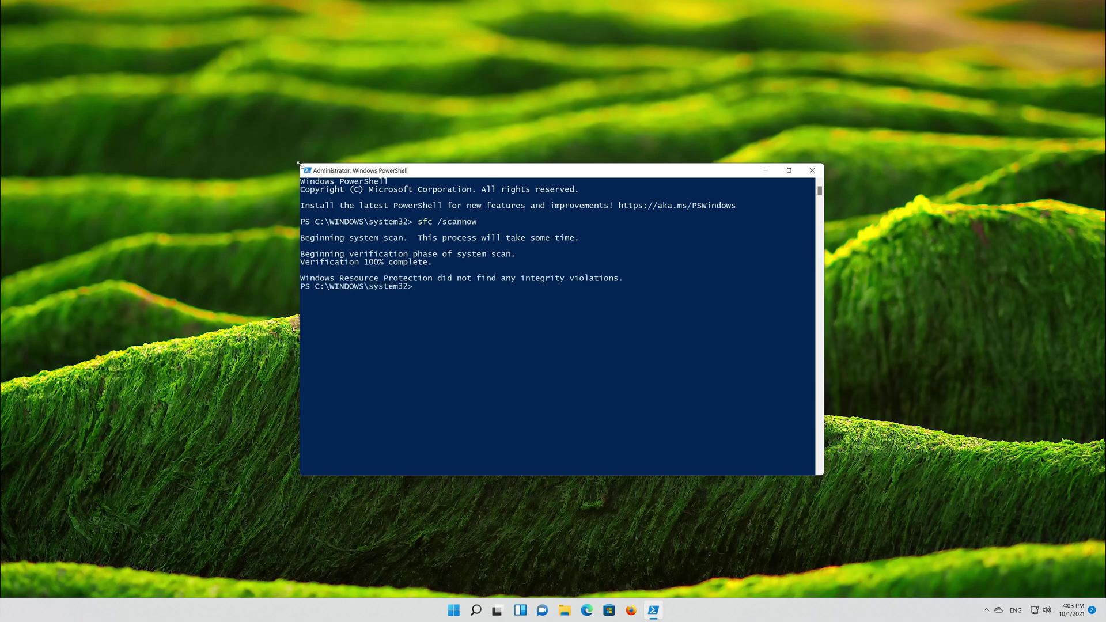
Close PowerShell once the scan reports no integrity violations.
key("alt+F4")
key("super")
left_click(835, 369)
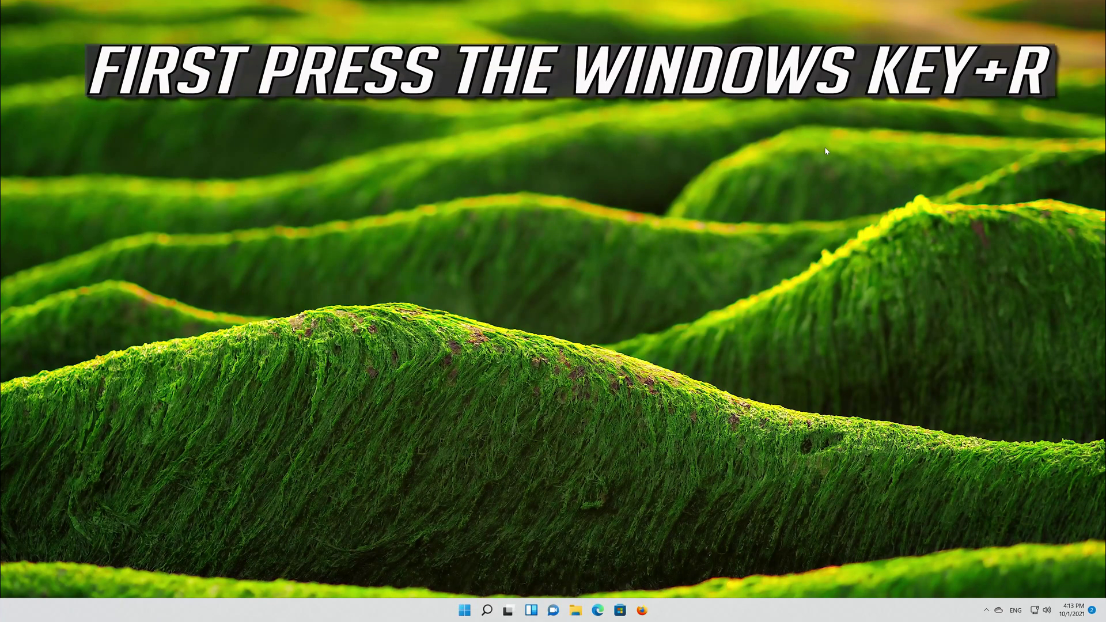
Open the Run box, centre it, and enter c:\windows\system32\ctfmon.exe.
key("super+r")
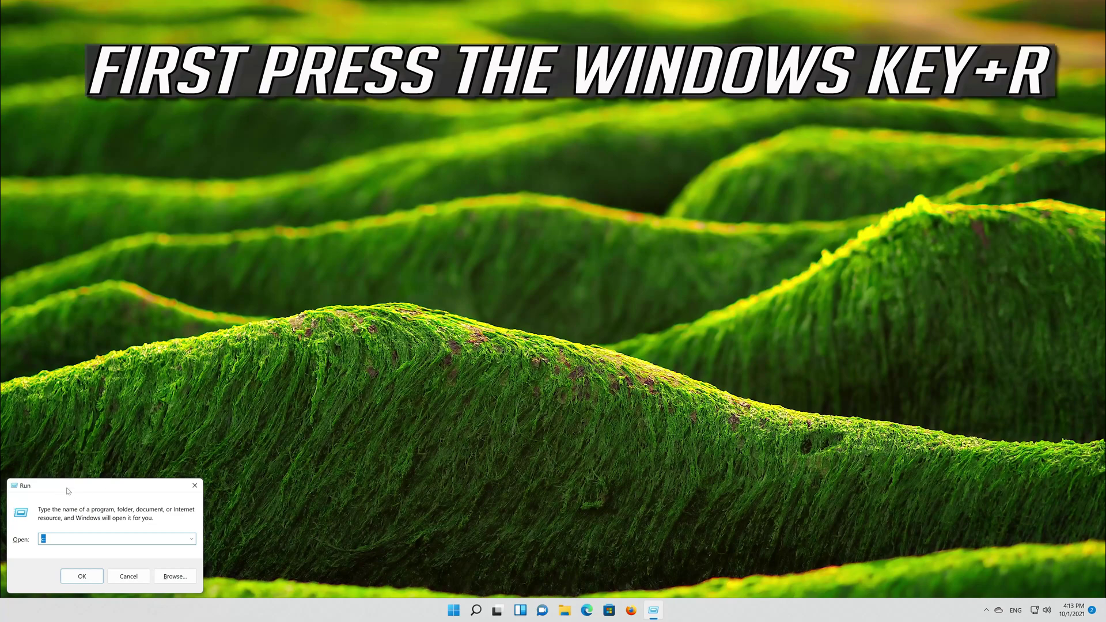
left_click_drag(67, 490, 468, 214)
type("c:\\")
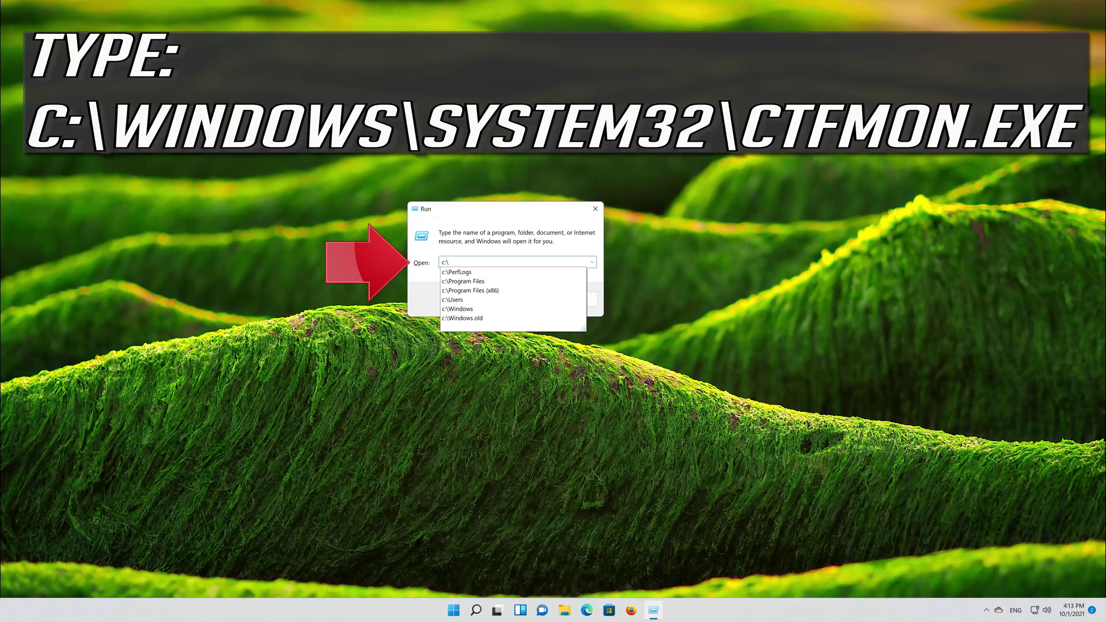
type("windows")
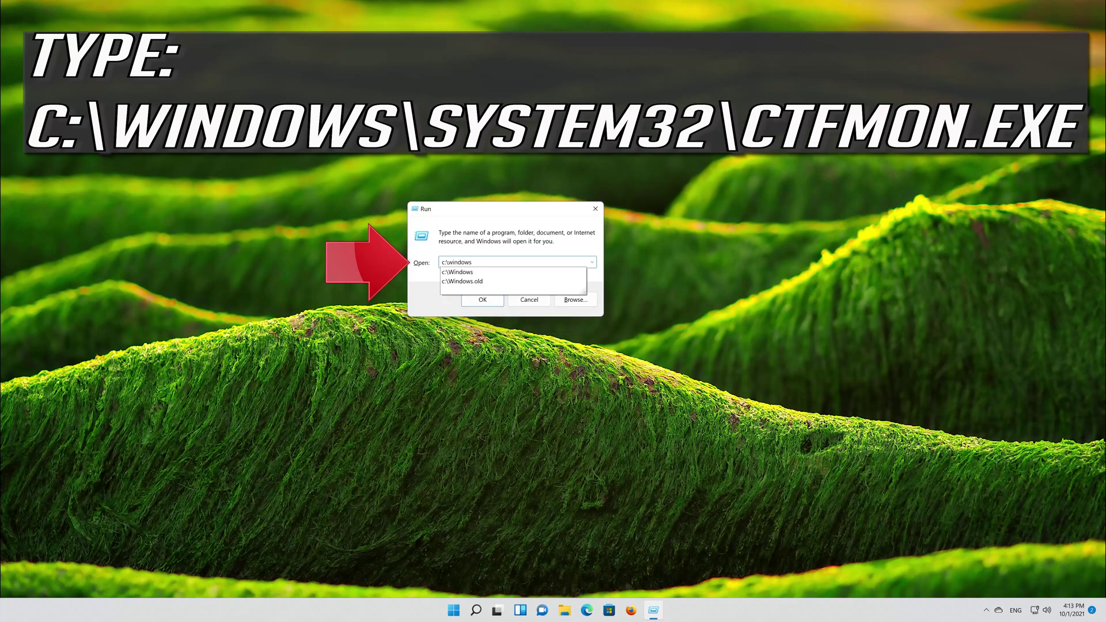
type("\\")
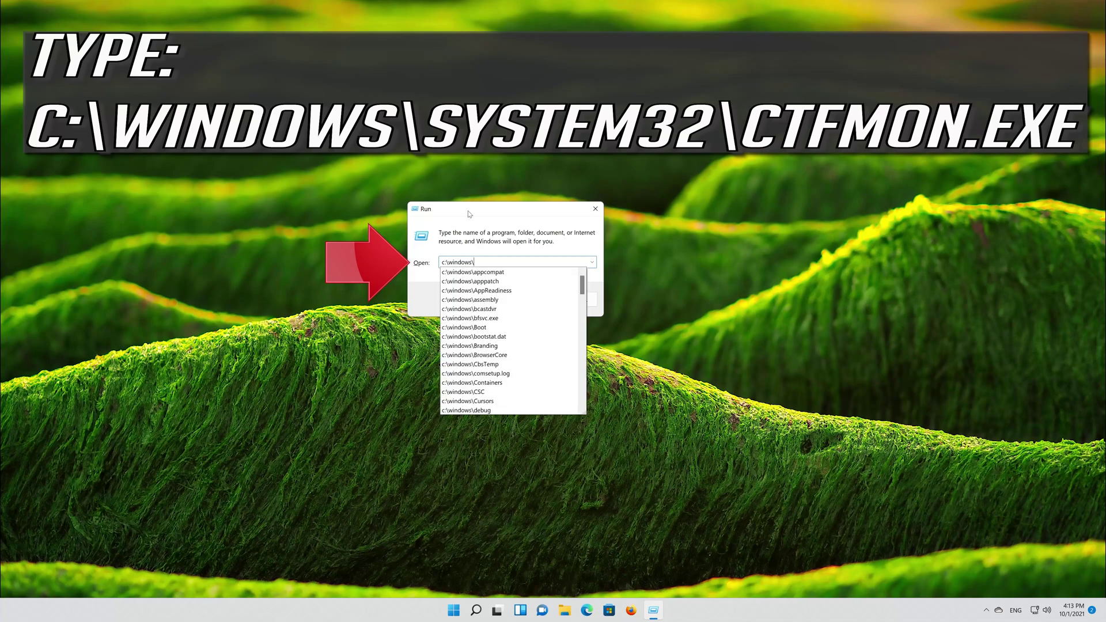
type("system")
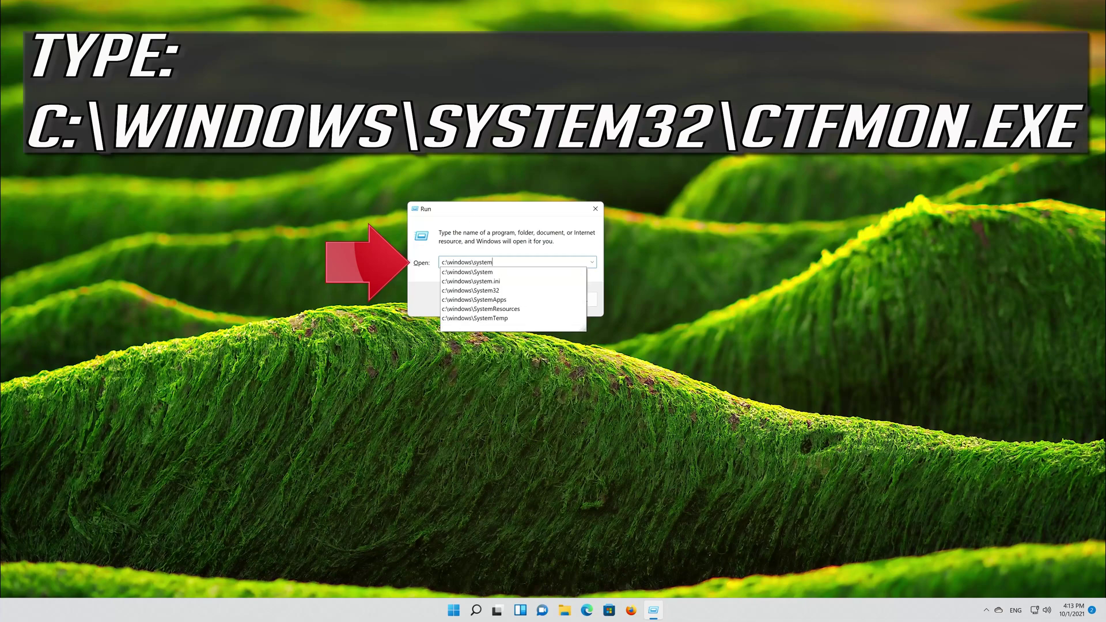
type("32")
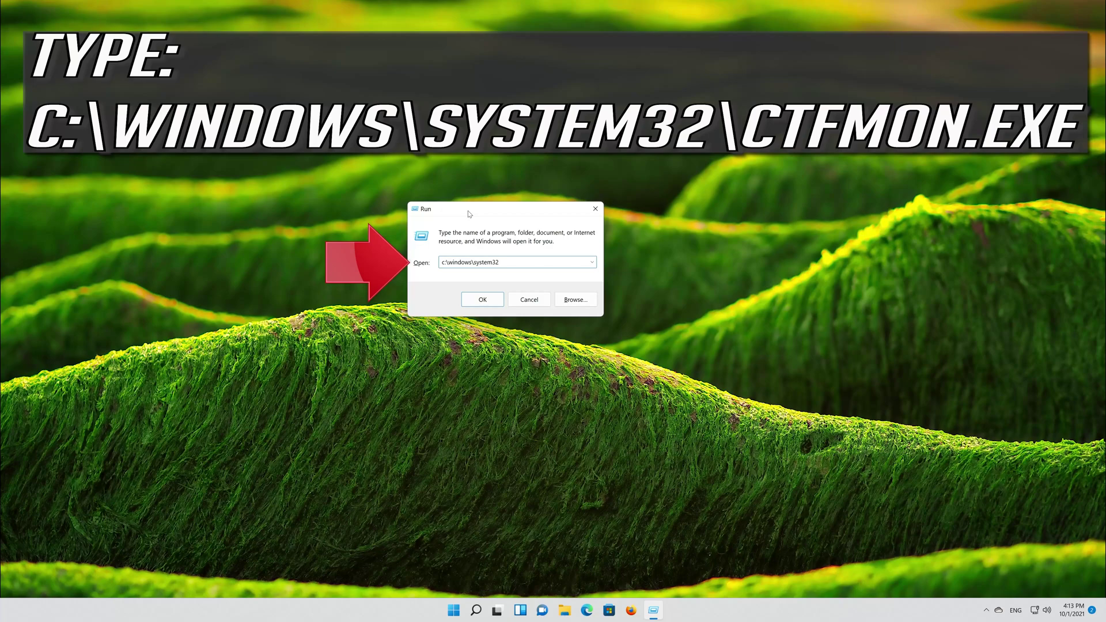
type("\\")
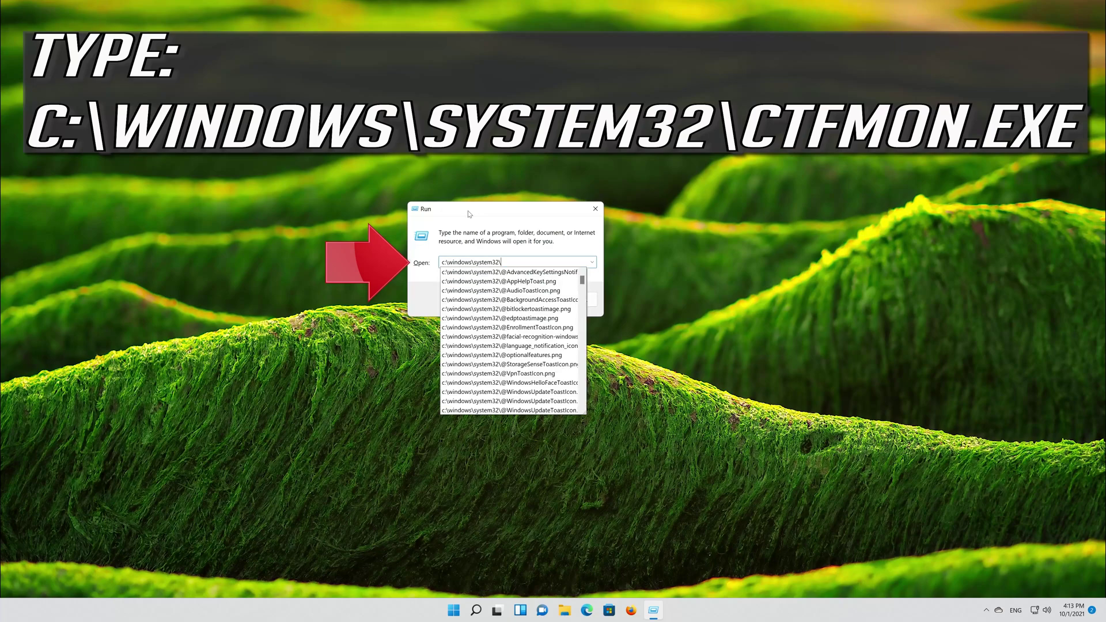
type("ctfmo")
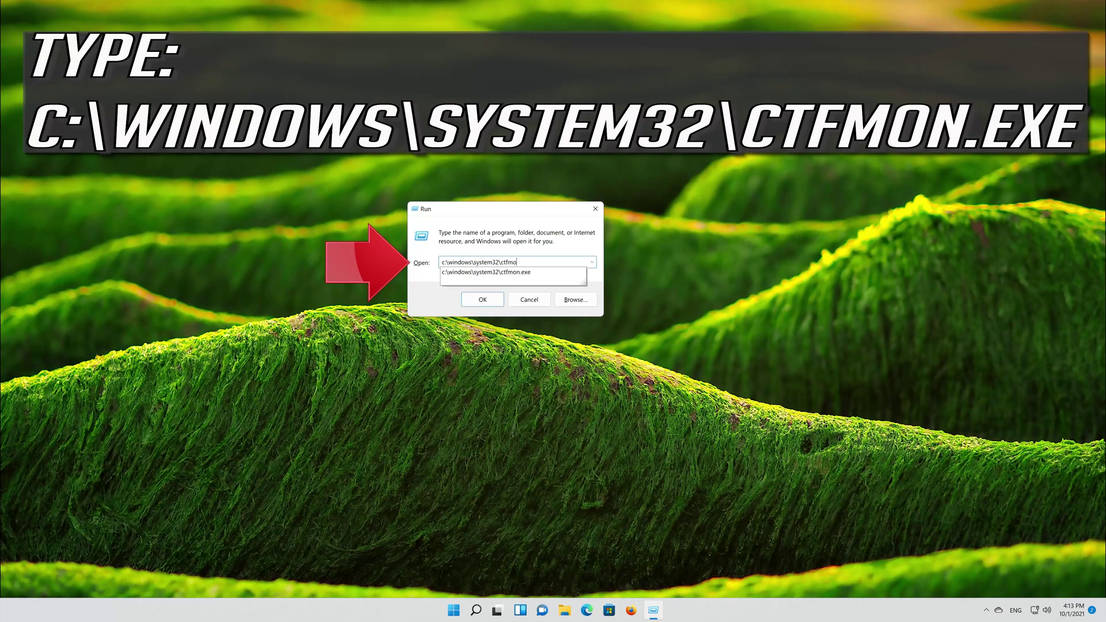
type("n.exe")
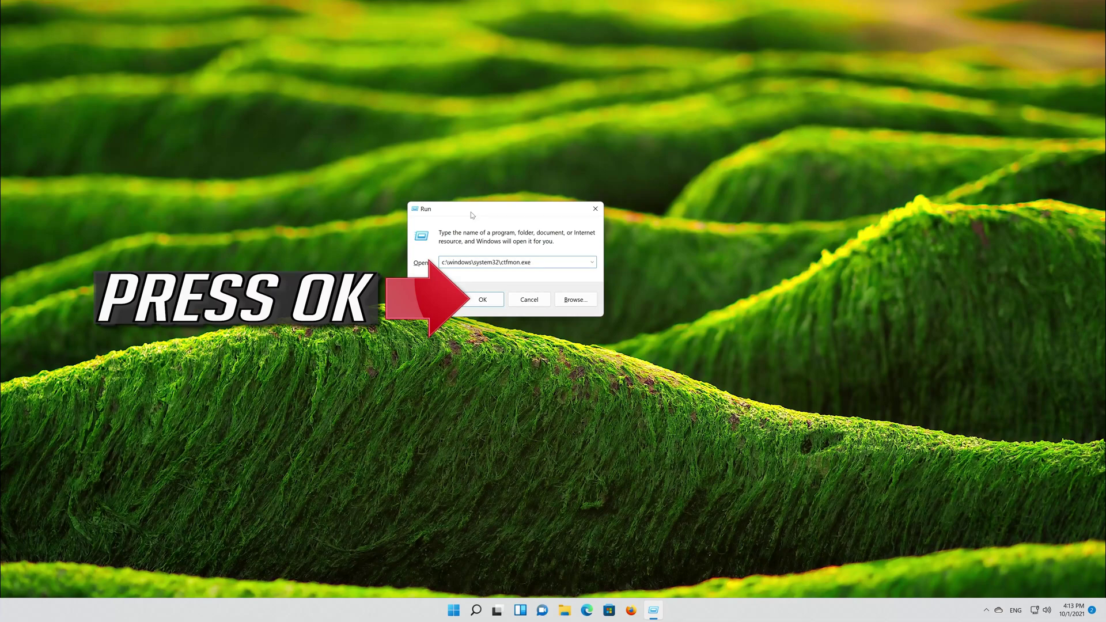
Run ctfmon.exe to restore search, check the Start menu, then dismiss it.
left_click(482, 299)
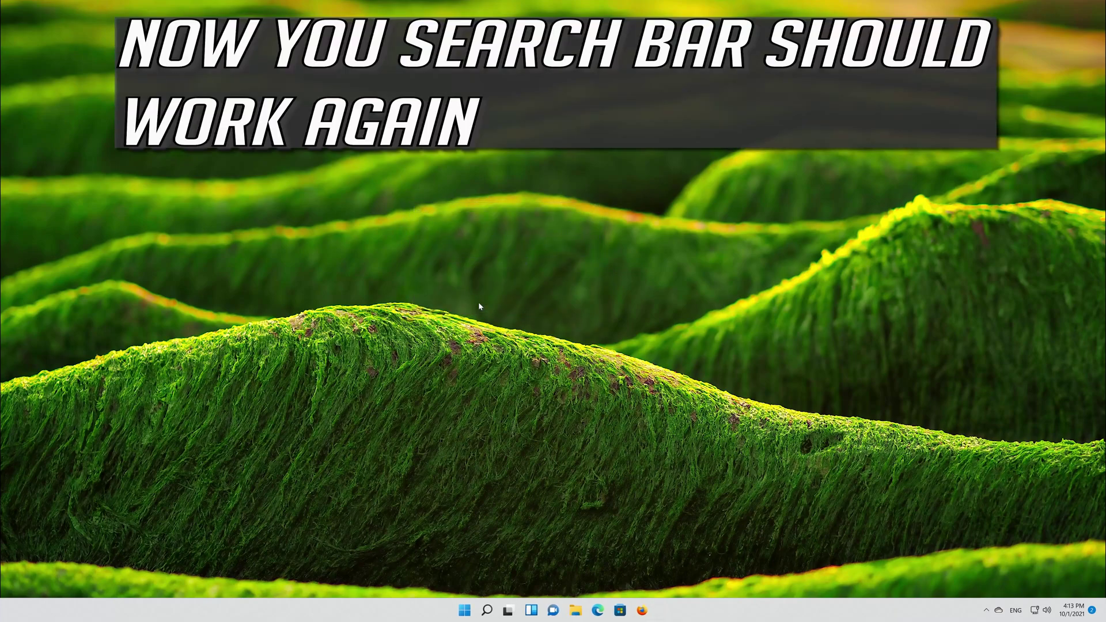
left_click(467, 608)
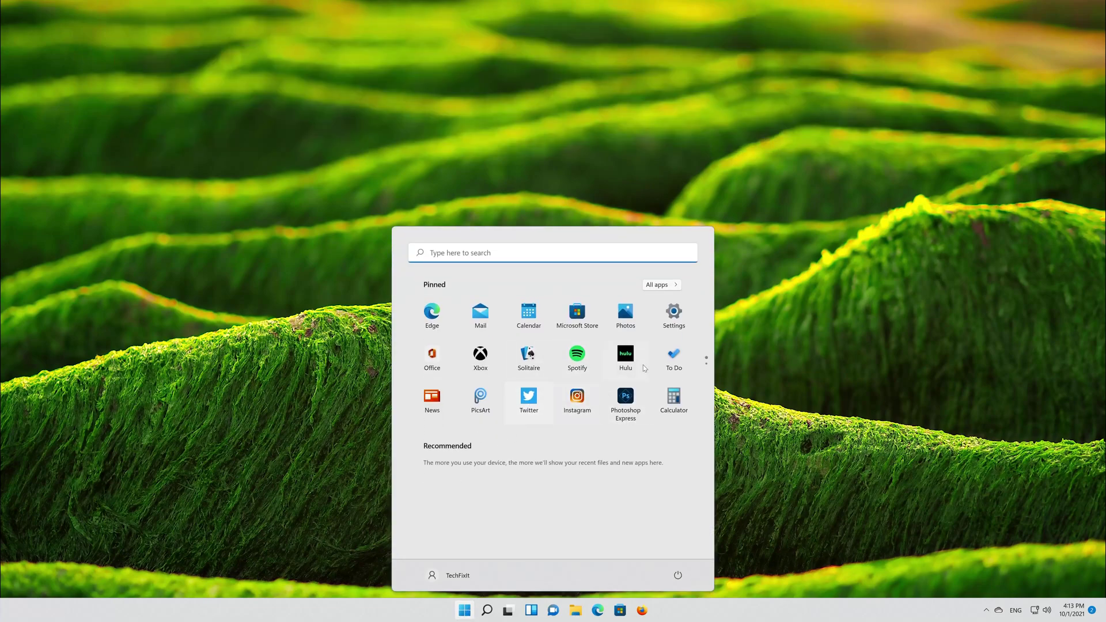
left_click(725, 326)
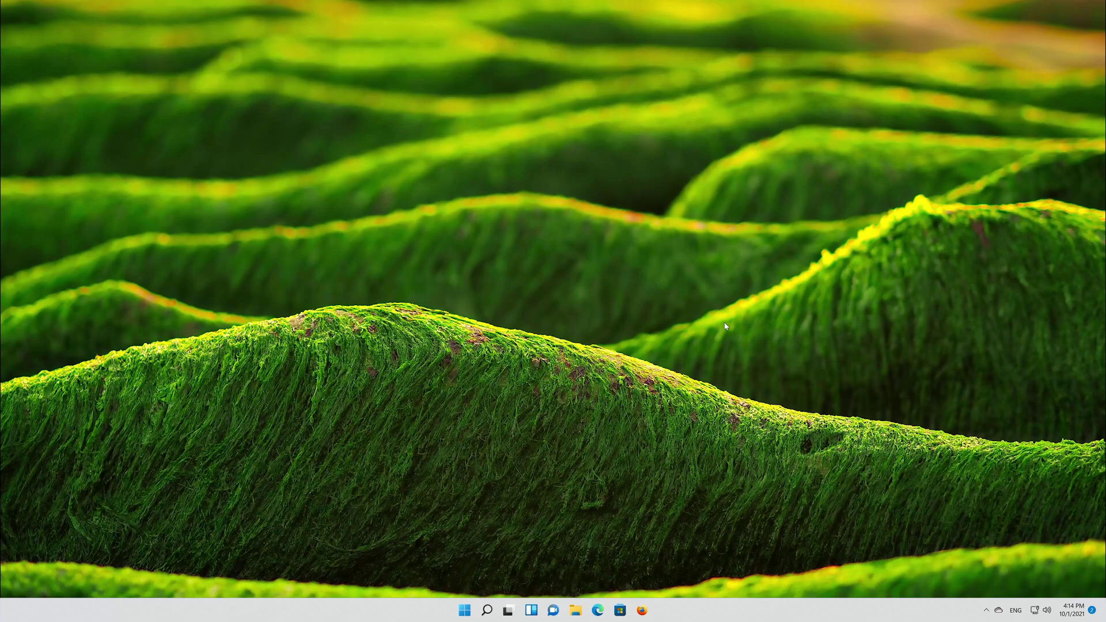
Open Task Manager via Ctrl+Alt+Del and scroll the process list to Windows Explorer.
key("ctrl+alt+Delete")
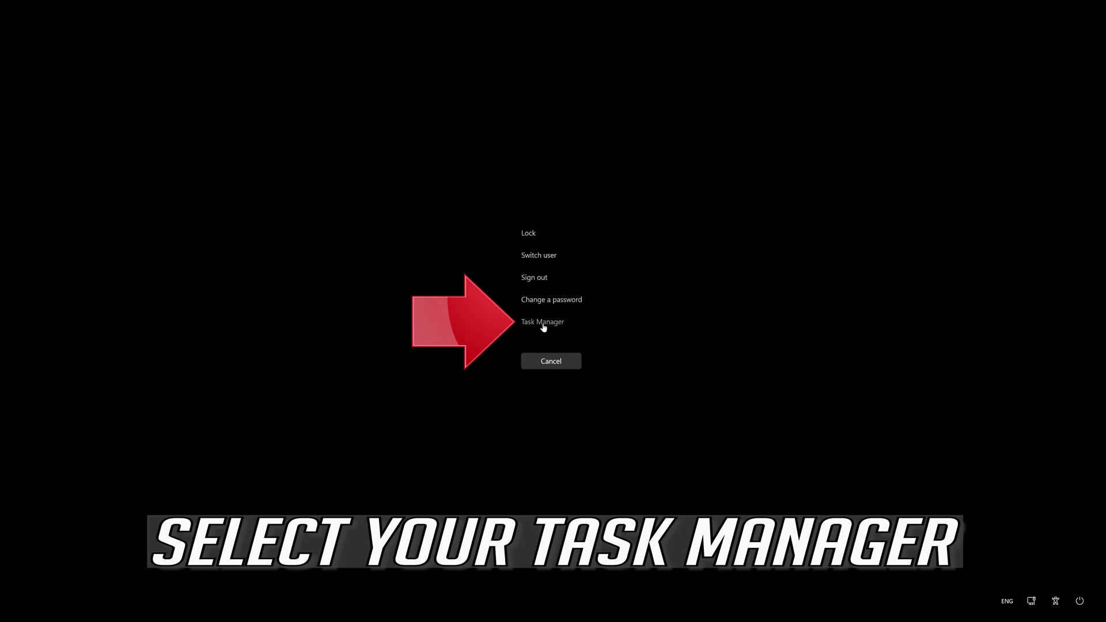
left_click(554, 324)
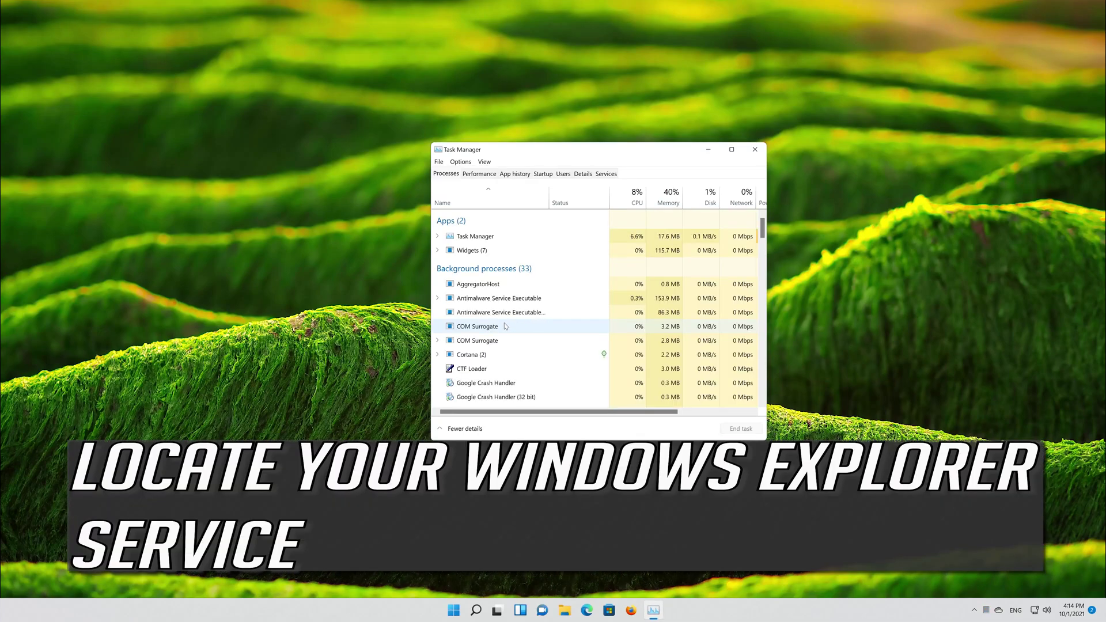
left_click(501, 328)
scroll(500, 326, "down", 5)
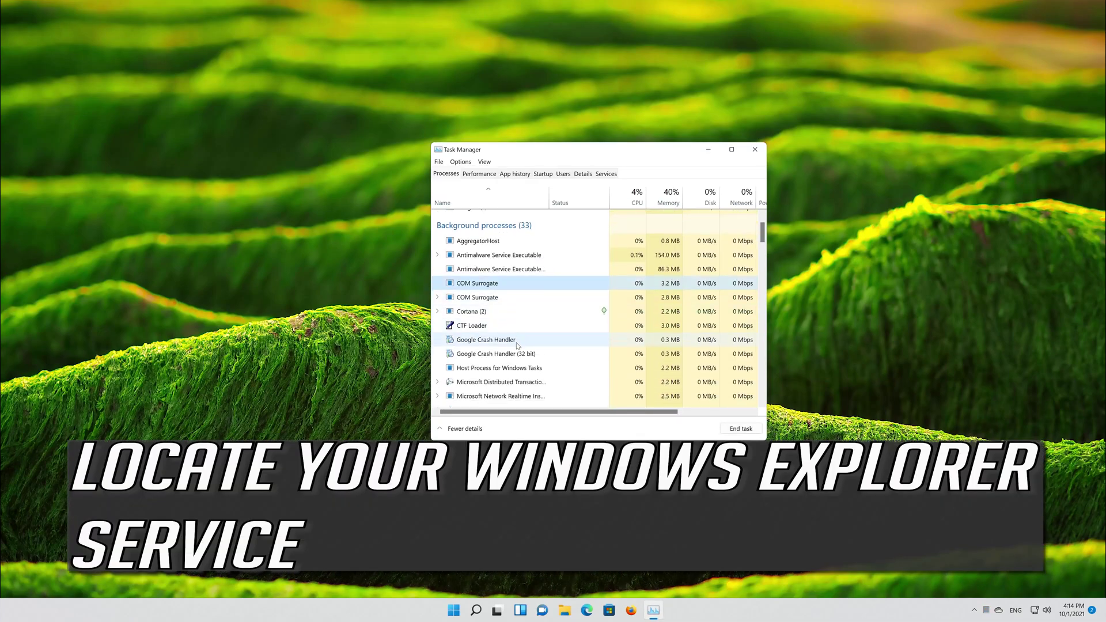
scroll(517, 345, "down", 6)
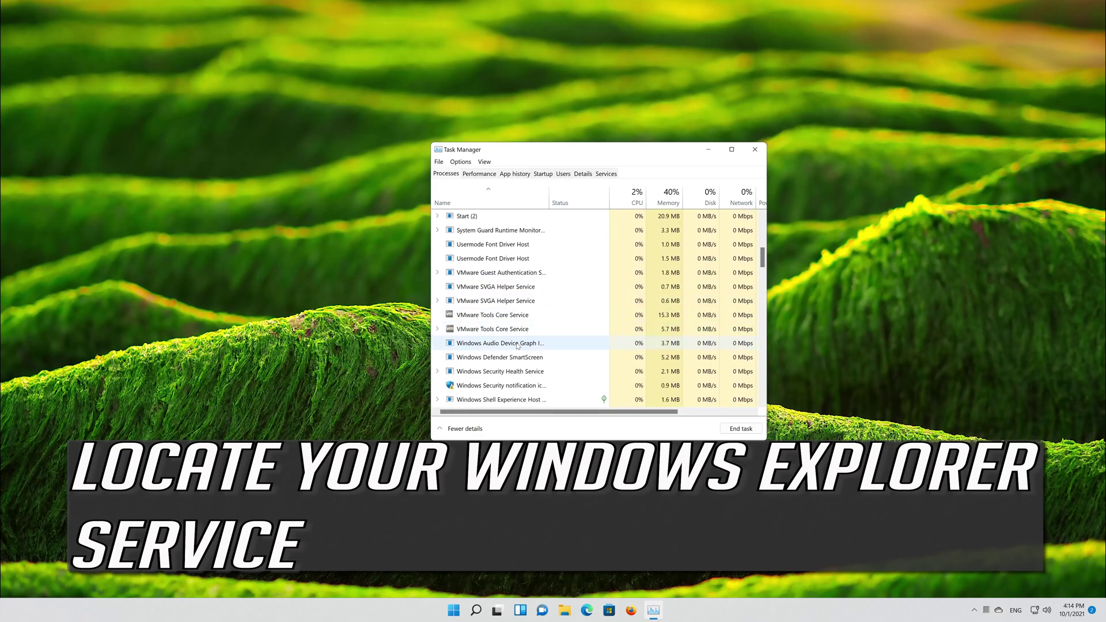
scroll(516, 346, "down", 9)
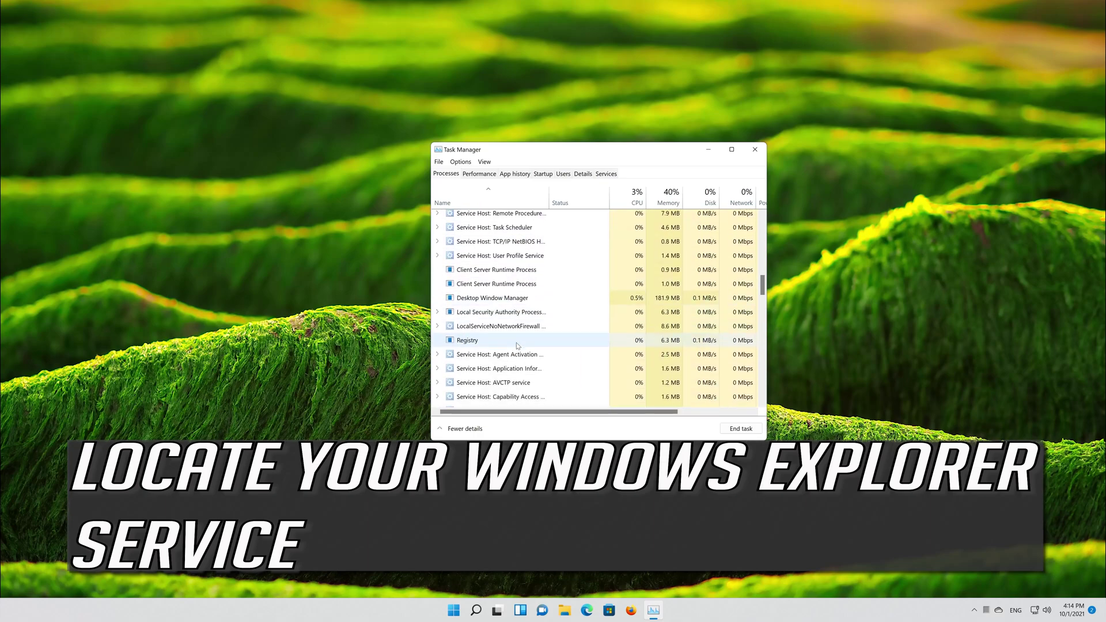
scroll(523, 341, "down", 10)
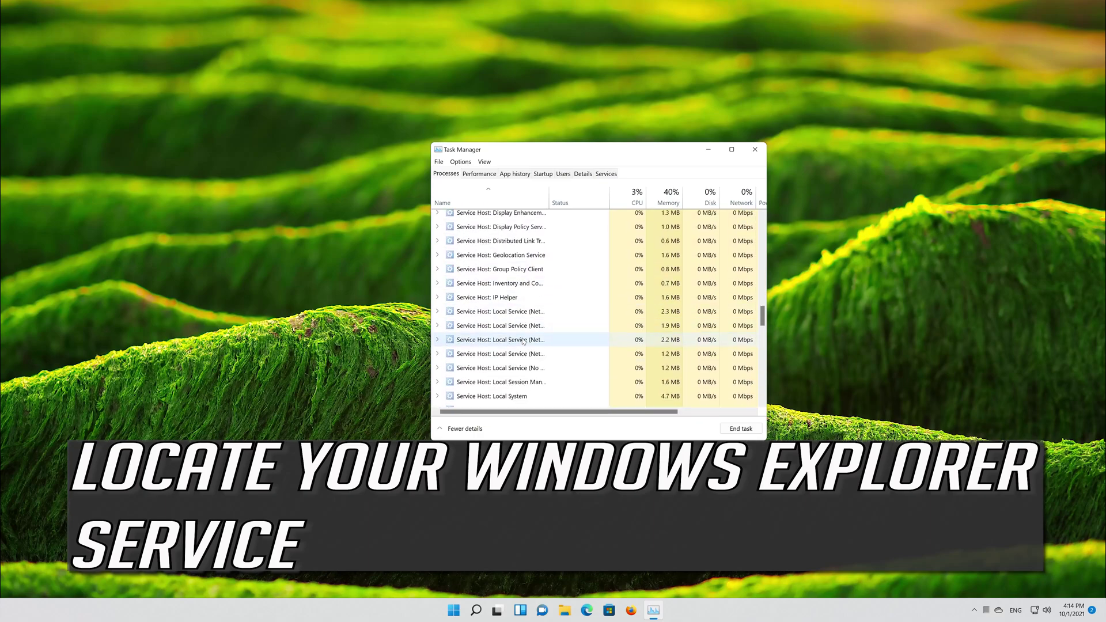
scroll(523, 341, "down", 10)
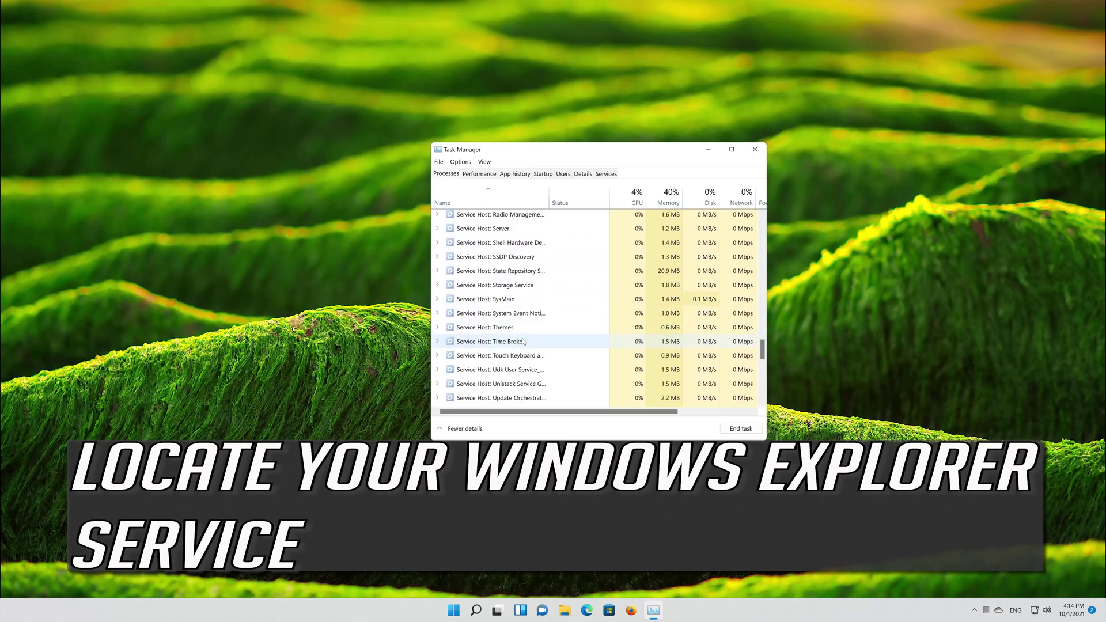
scroll(523, 341, "down", 4)
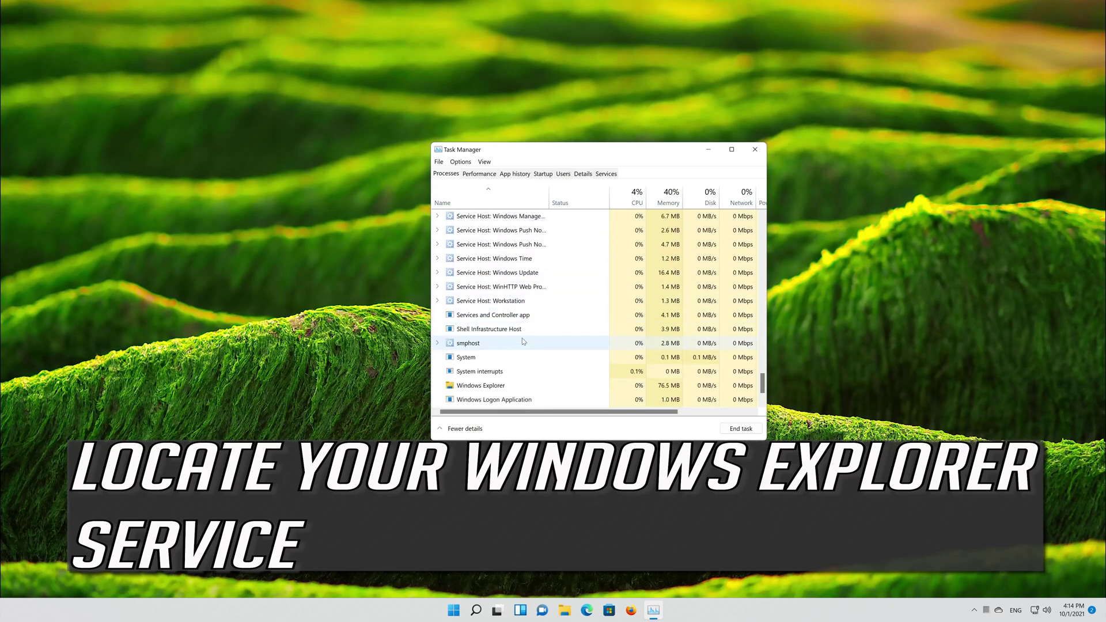
End the Windows Explorer process.
left_click(510, 352)
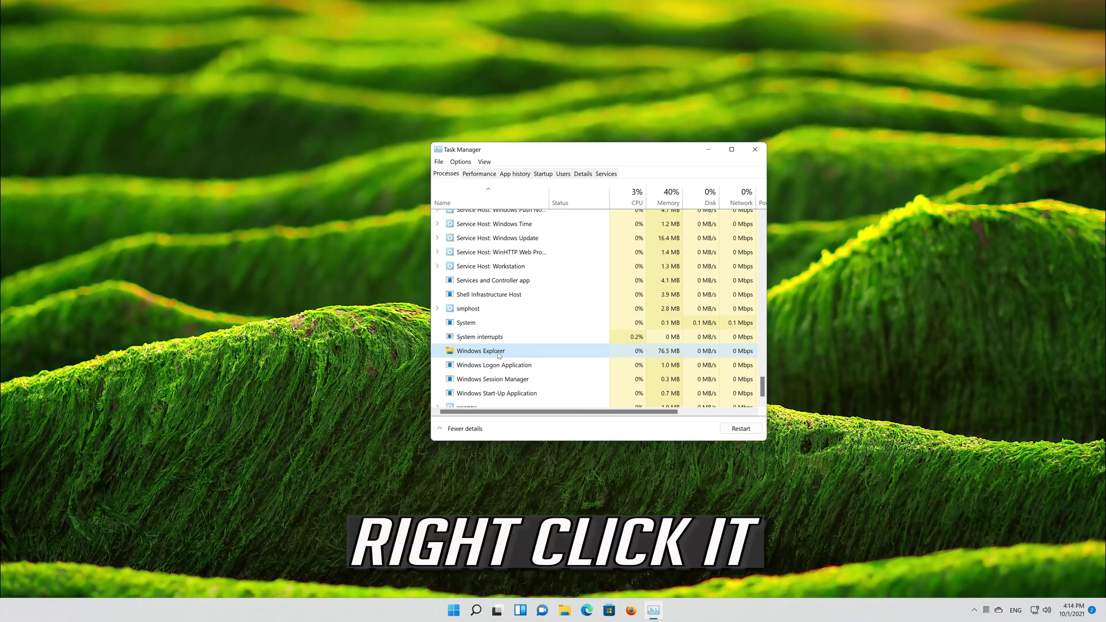
right_click(498, 355)
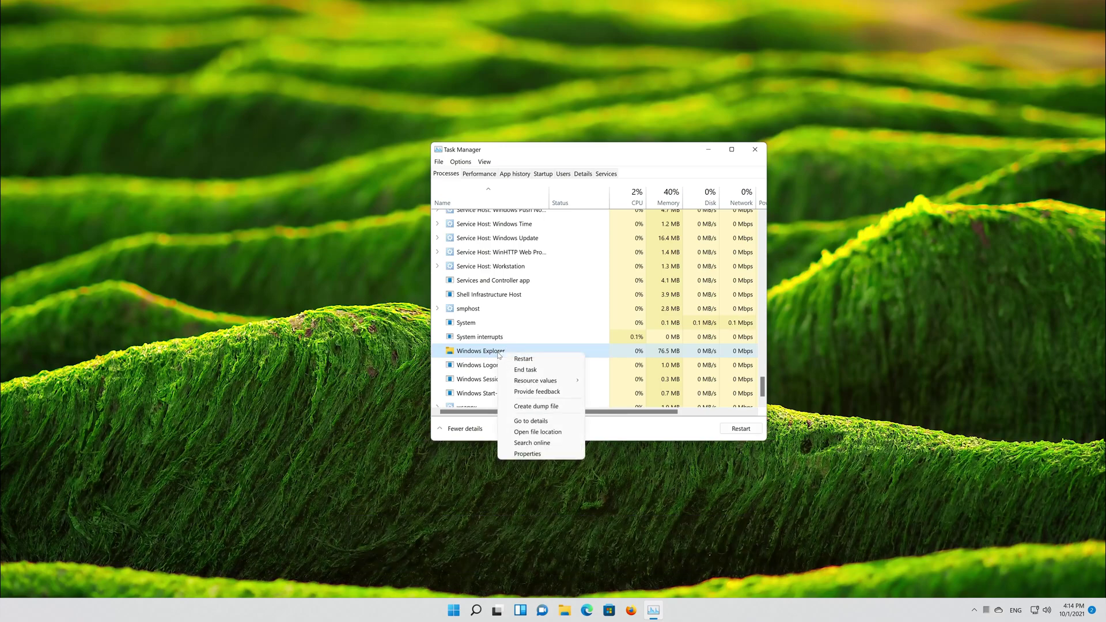
left_click(553, 373)
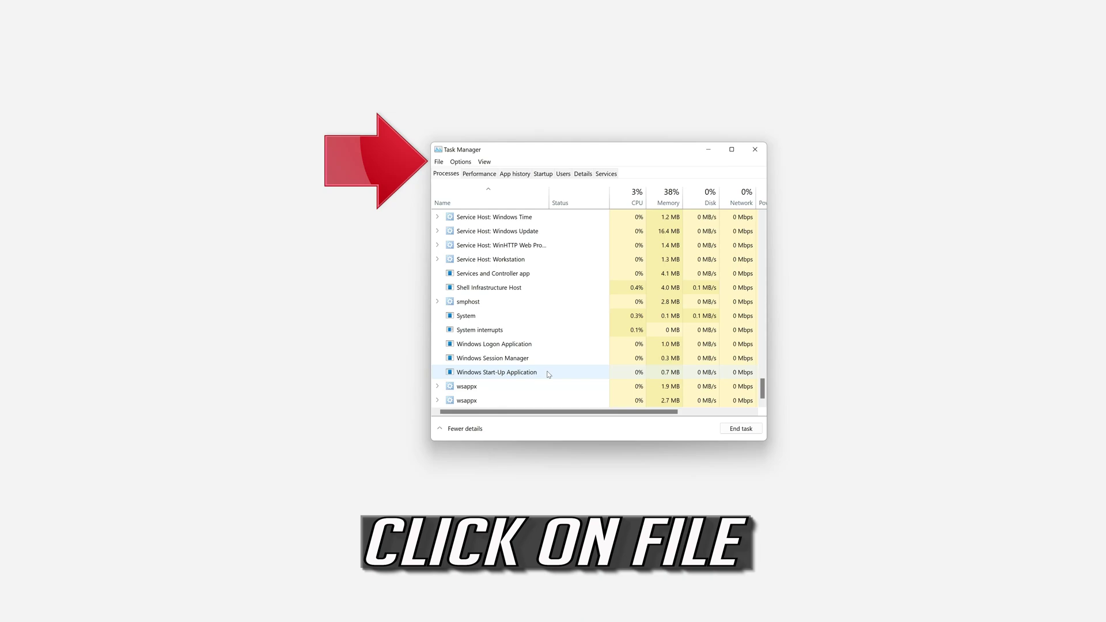
Run explorer.exe as a new task to bring back the taskbar and desktop.
left_click(437, 163)
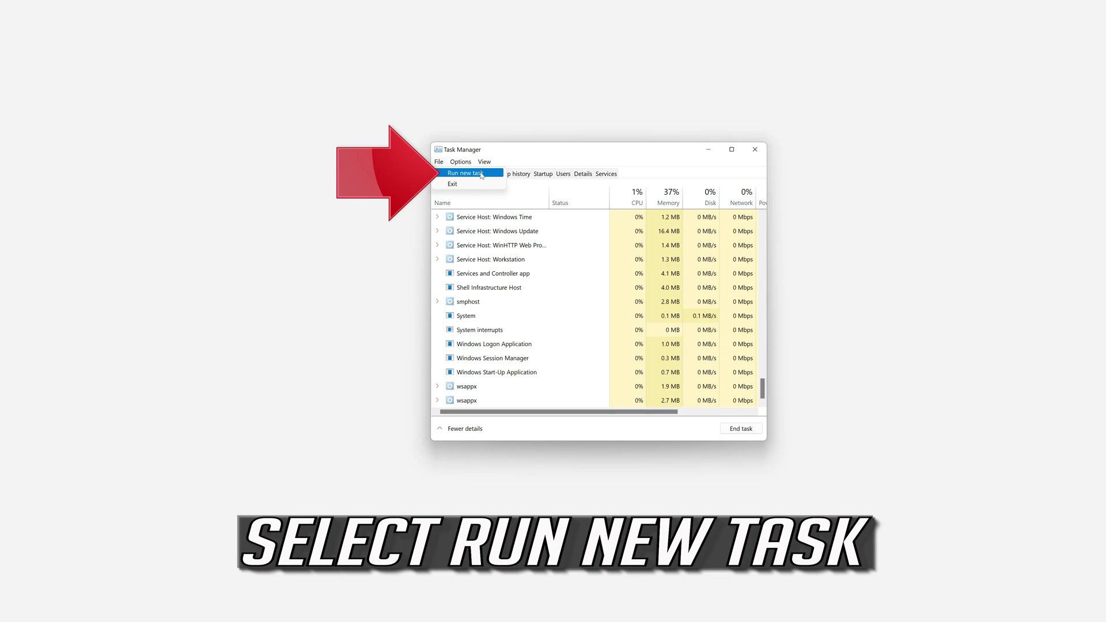
left_click(482, 173)
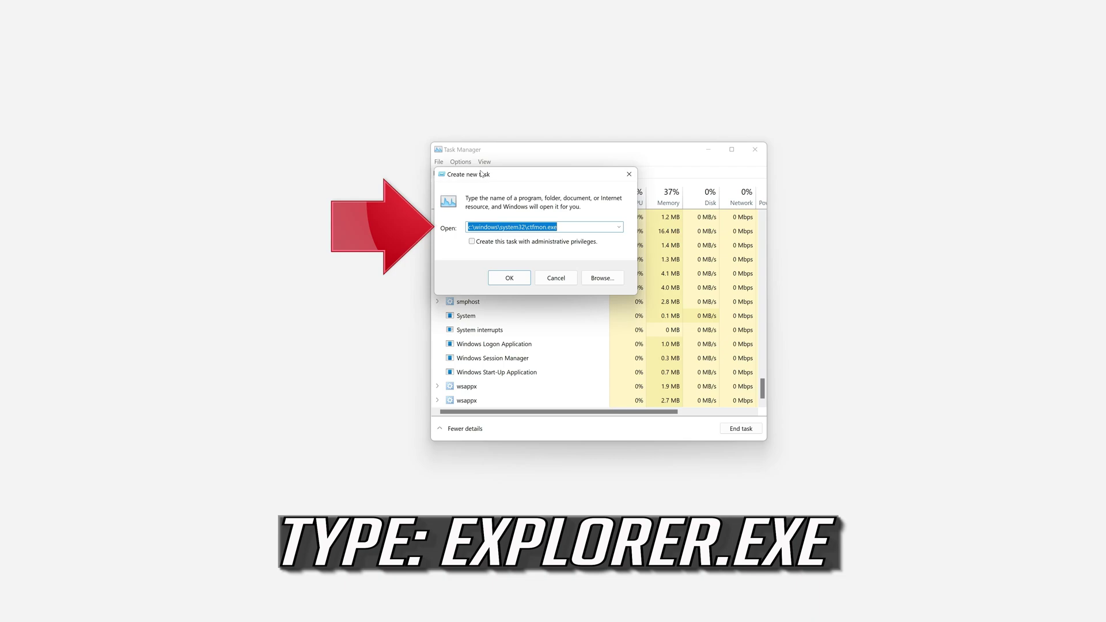
type("explo")
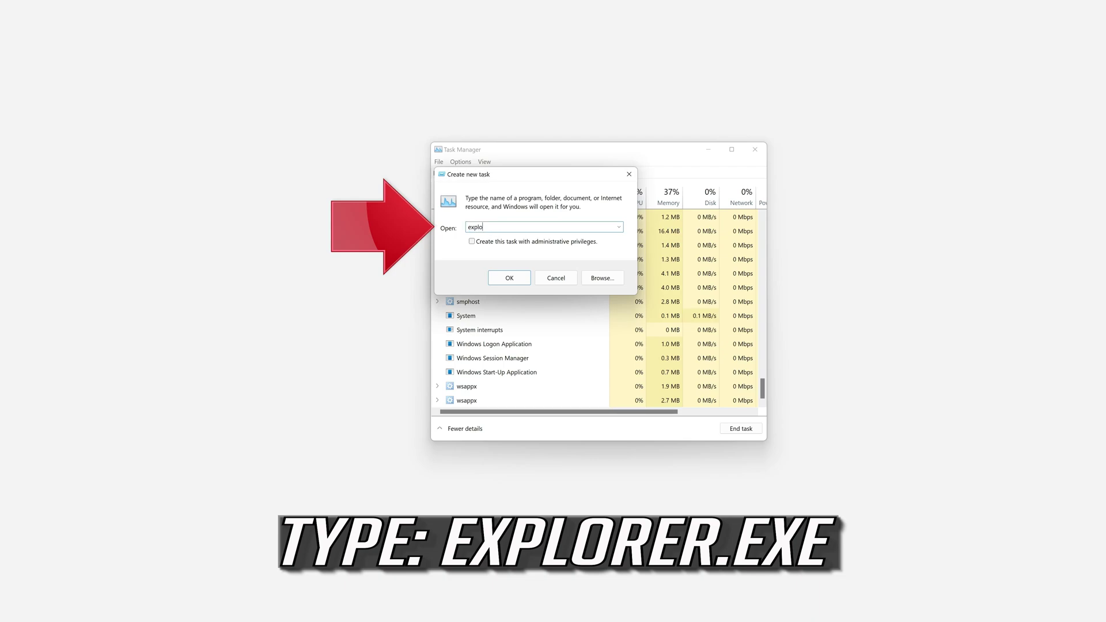
type("rer.exe")
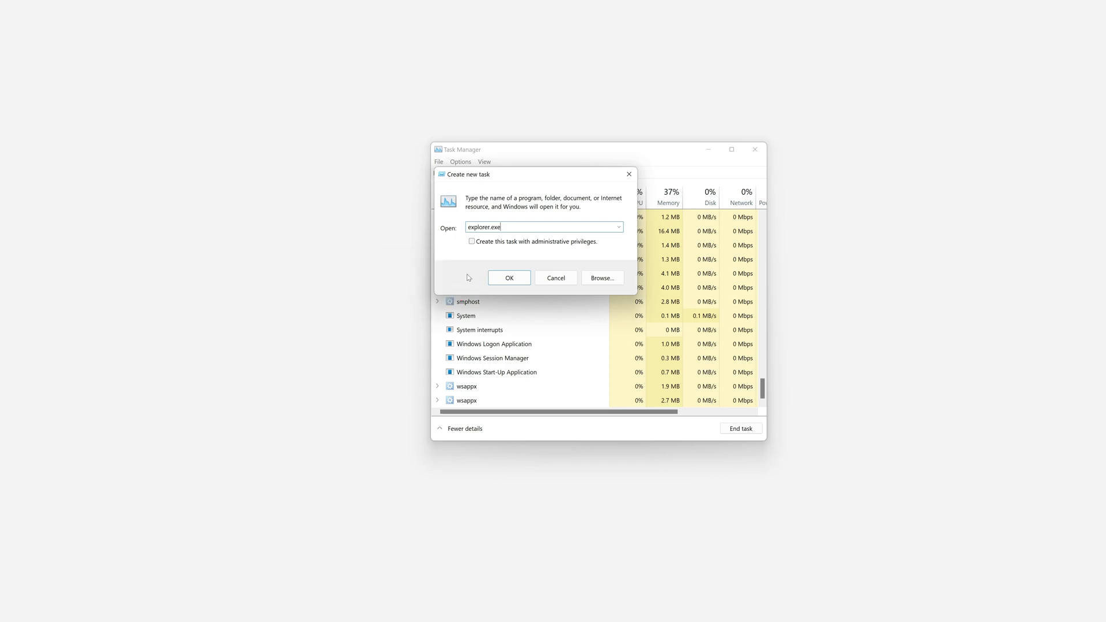
left_click(501, 280)
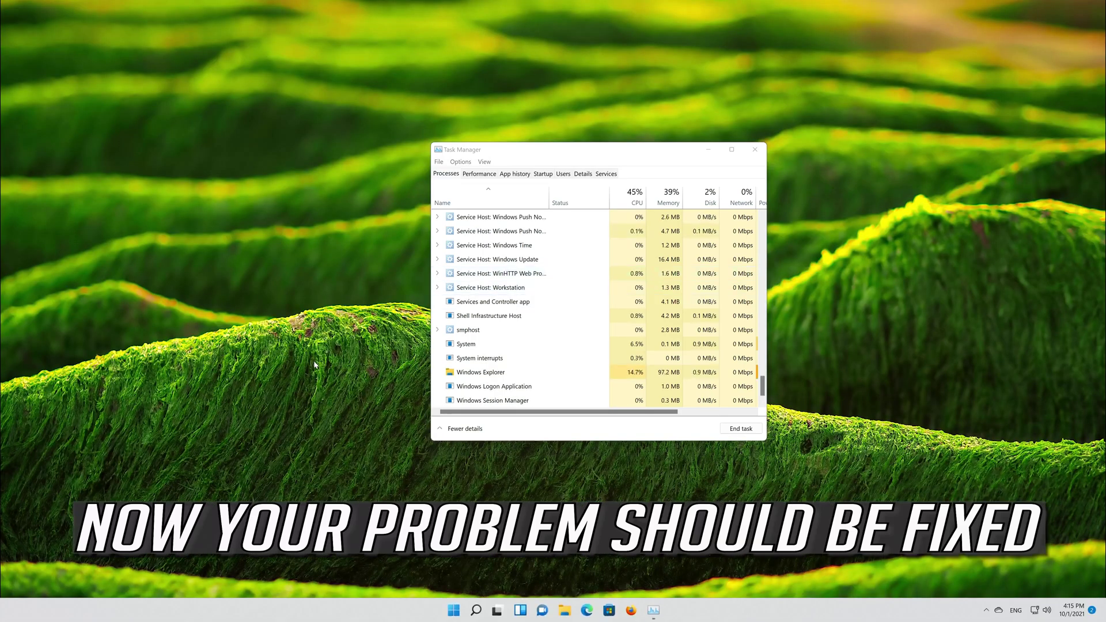
Confirm the Start menu works, then close it and Task Manager.
left_click(453, 610)
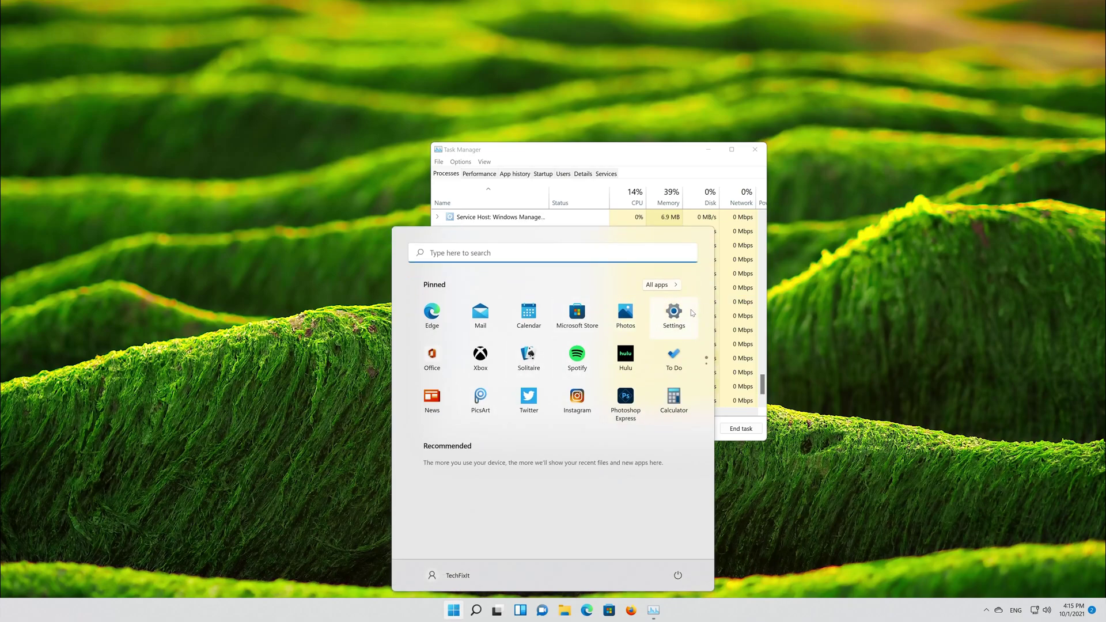
left_click(672, 150)
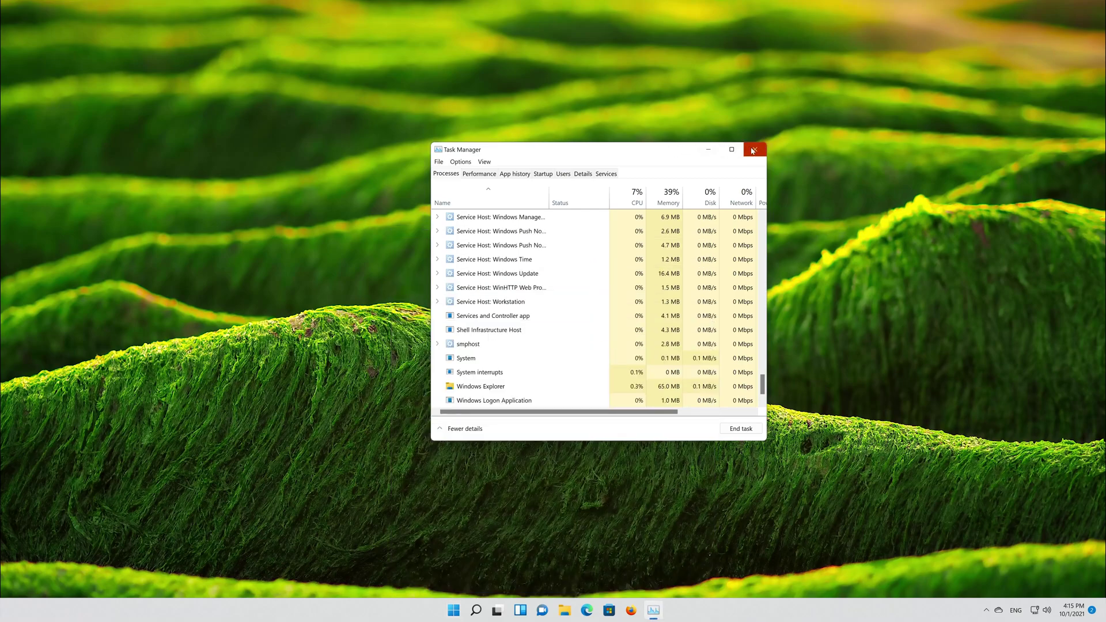
left_click(752, 150)
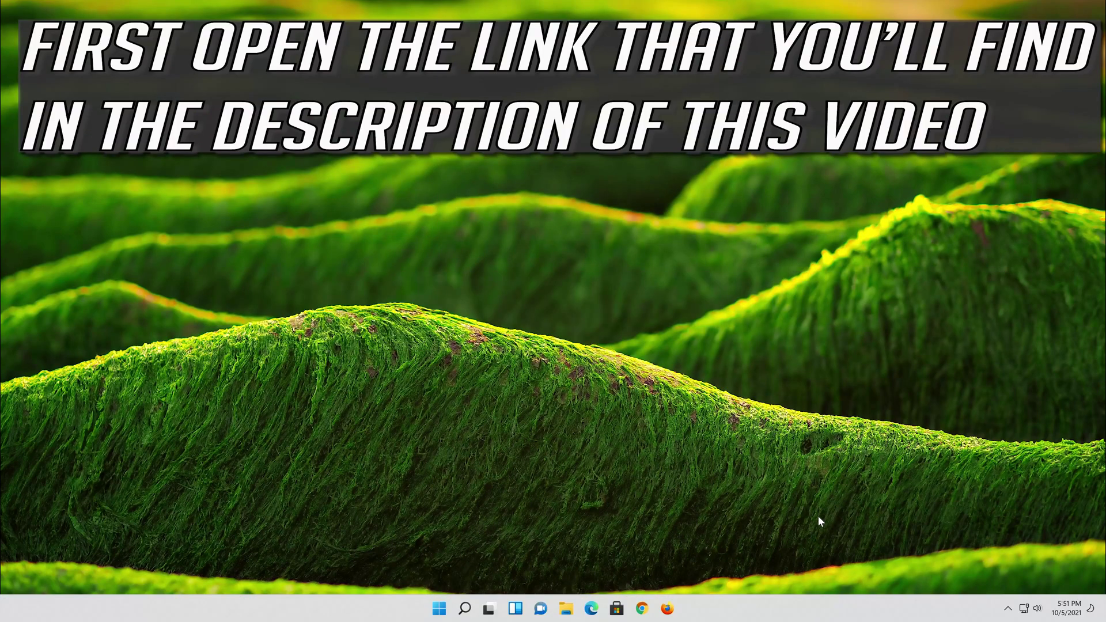
Open Firefox and load the pasted Windows 11 download page link.
left_click(668, 609)
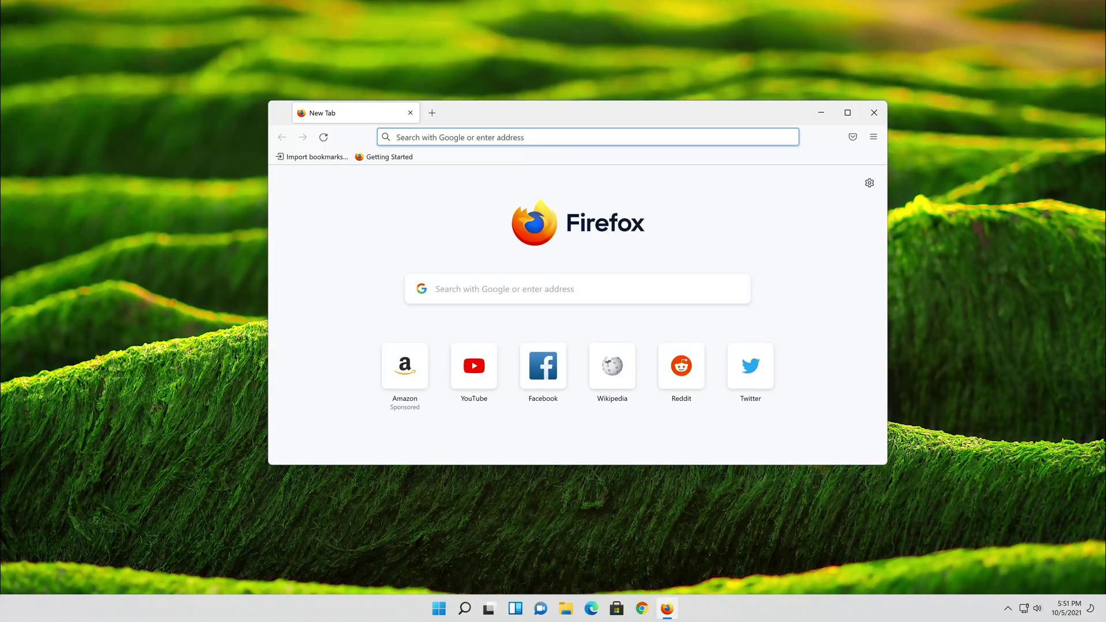
right_click(537, 137)
left_click(559, 233)
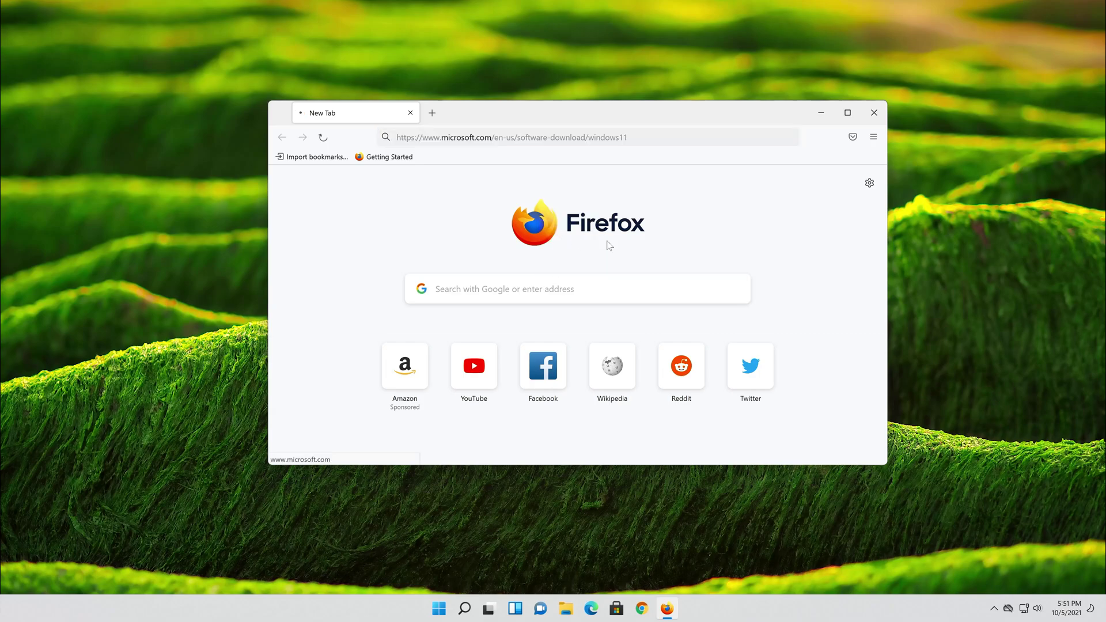
scroll(852, 274, "down", 4)
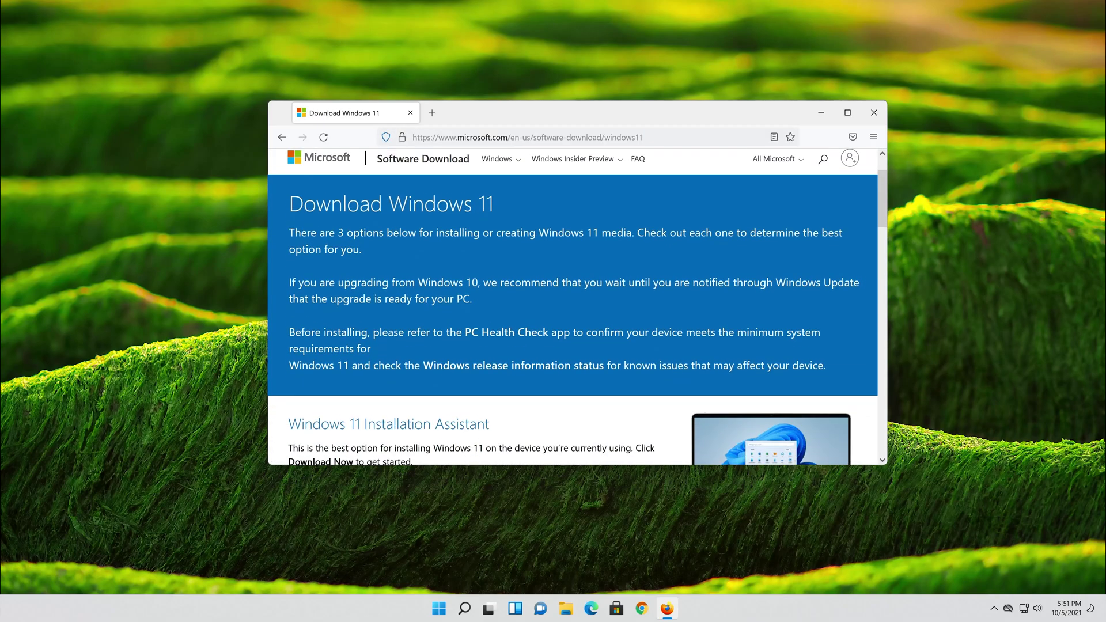
scroll(841, 284, "down", 3)
scroll(841, 283, "up", 3)
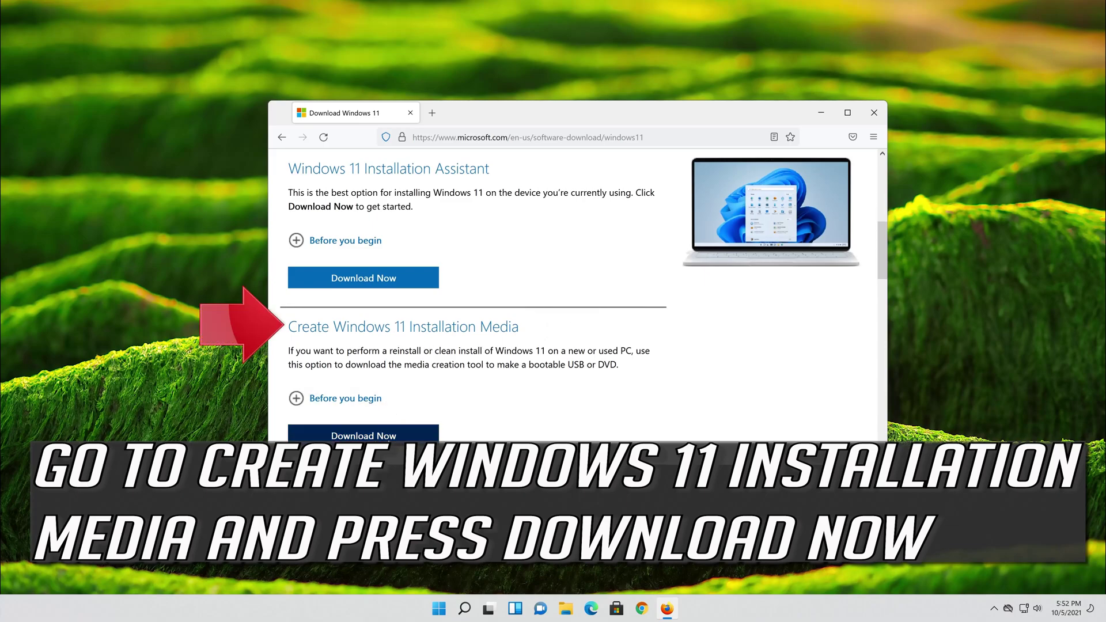
Download and save MediaCreationToolW11.exe from the installation media section, then close Firefox.
left_click(364, 436)
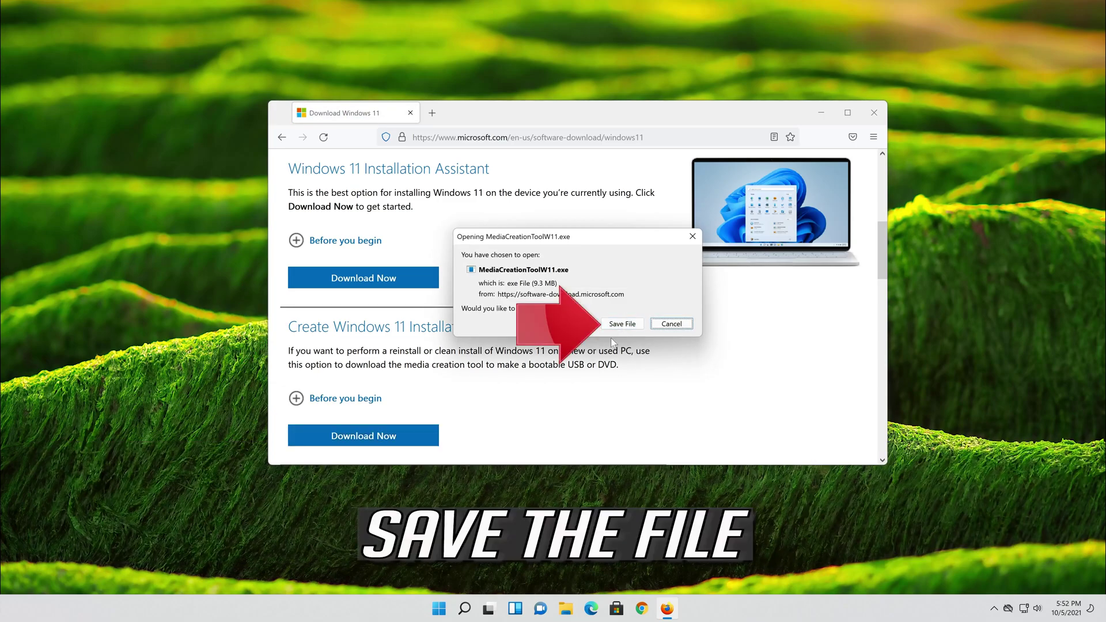
left_click(621, 327)
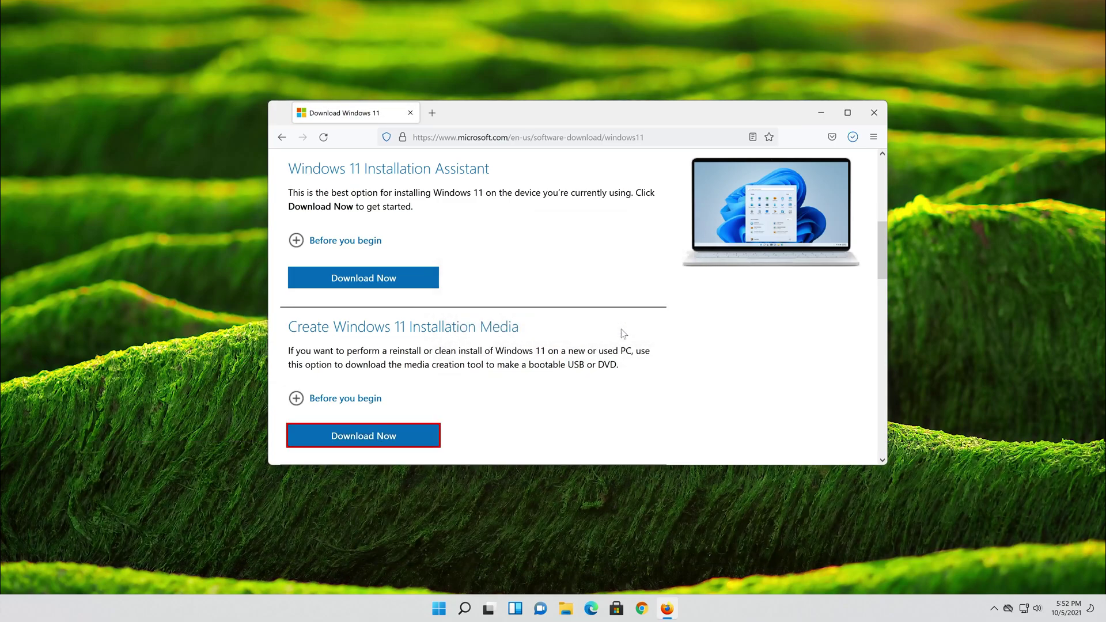
left_click(873, 121)
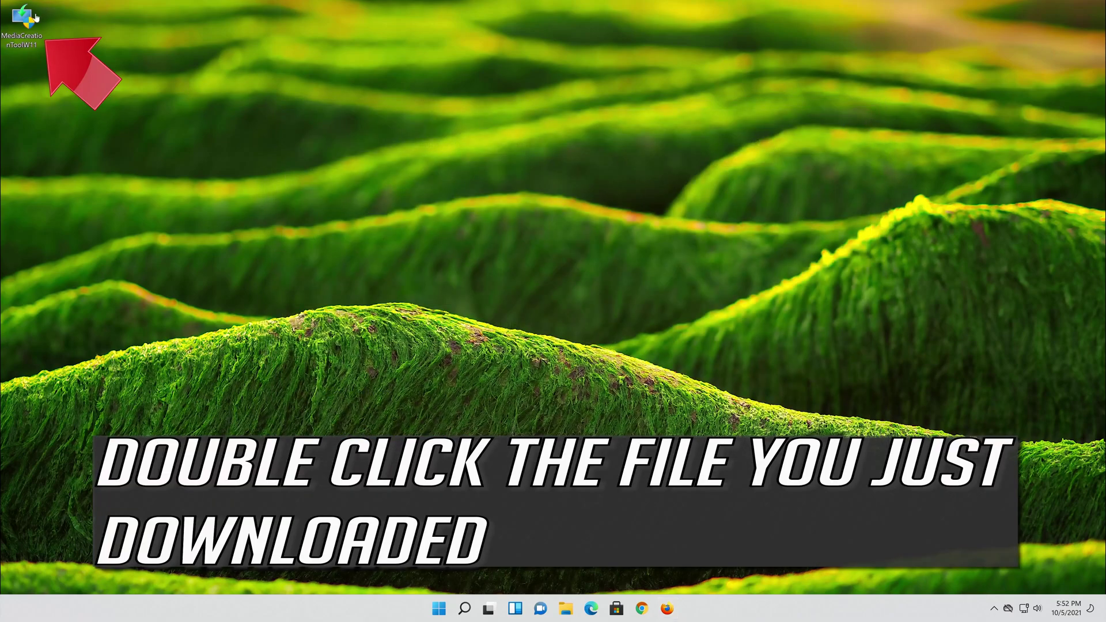
Launch MediaCreationToolW11.exe, allow it in UAC, accept the license, and keep recommended options.
double_click(30, 33)
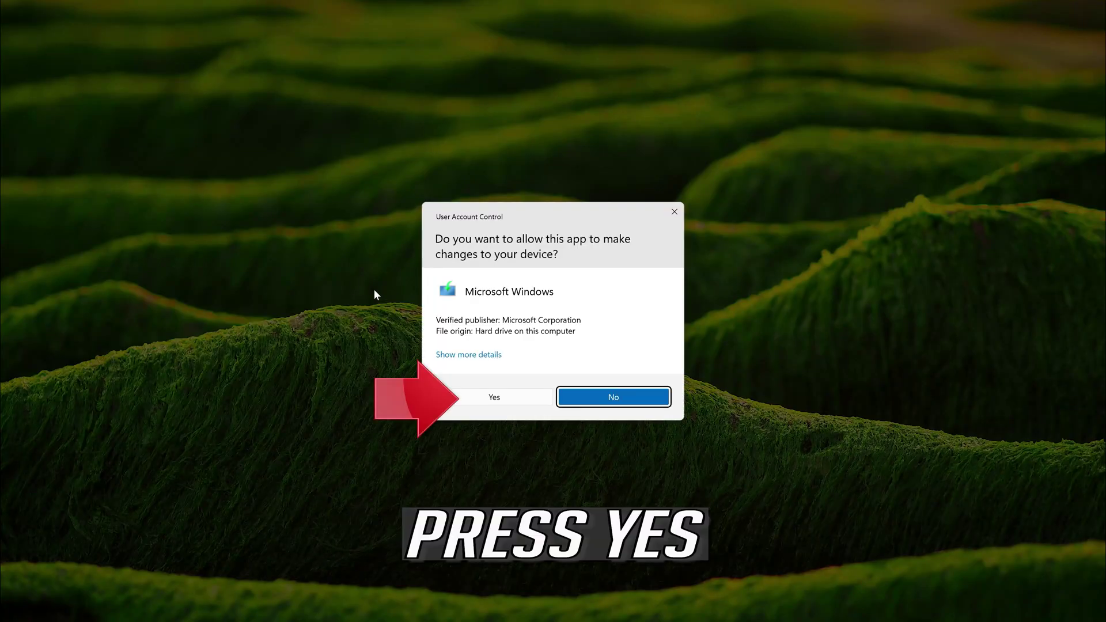
left_click(493, 397)
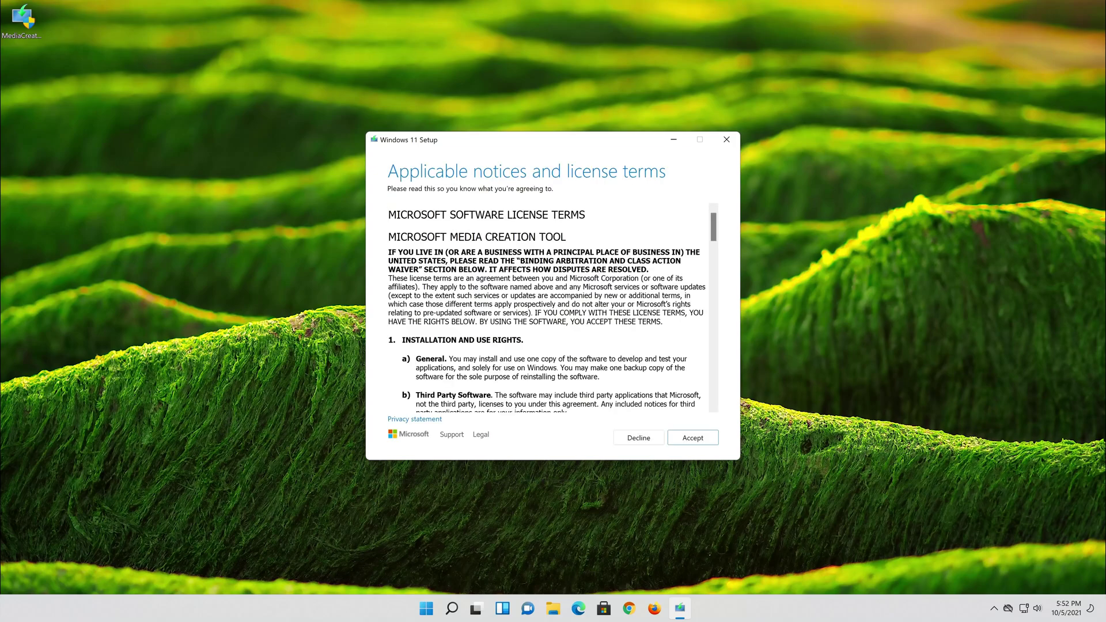
left_click(693, 439)
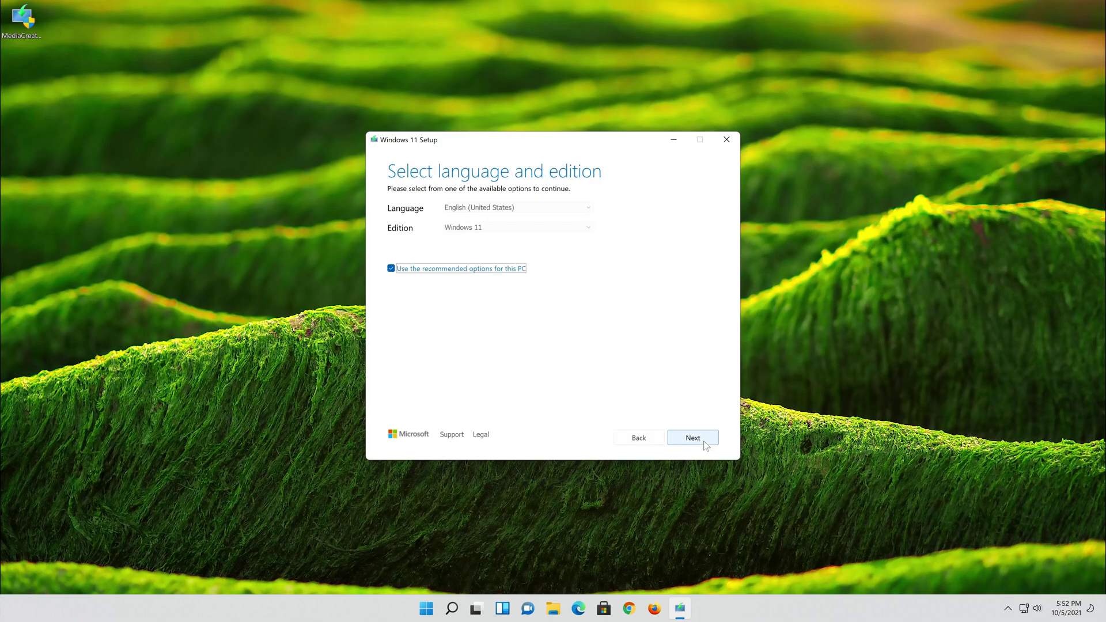
left_click(391, 268)
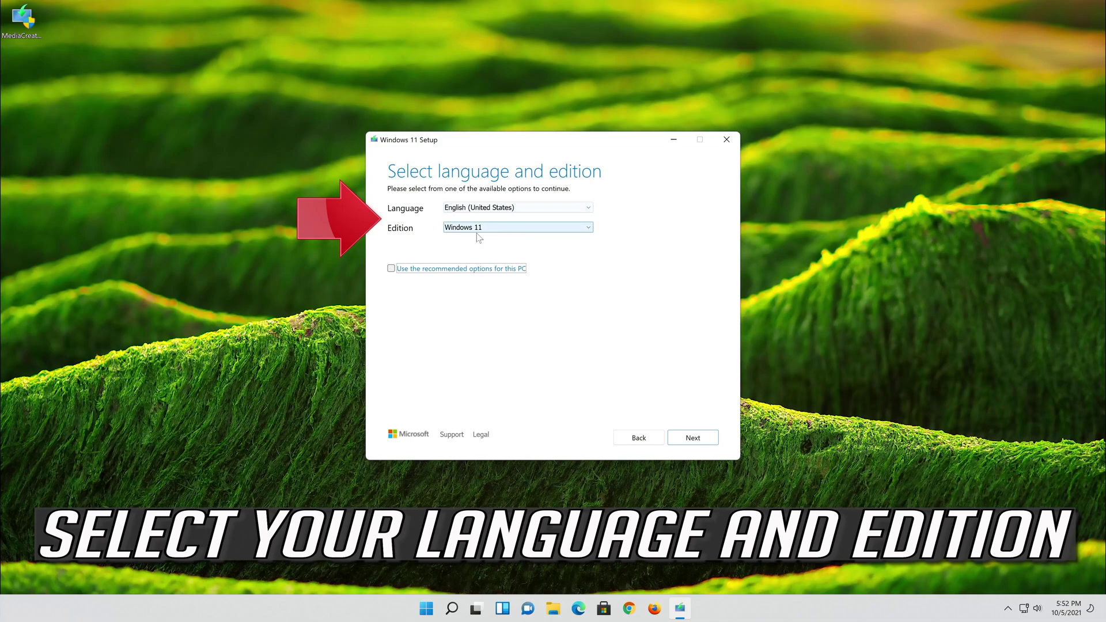
left_click(391, 268)
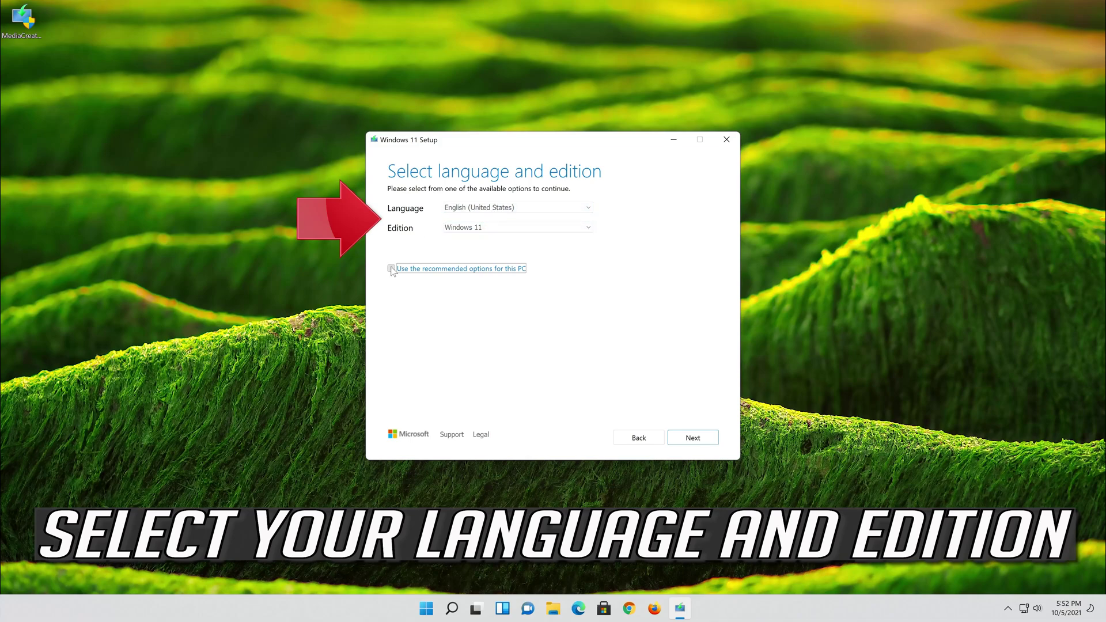
Choose ISO file as the media type and continue to the save location.
left_click(694, 438)
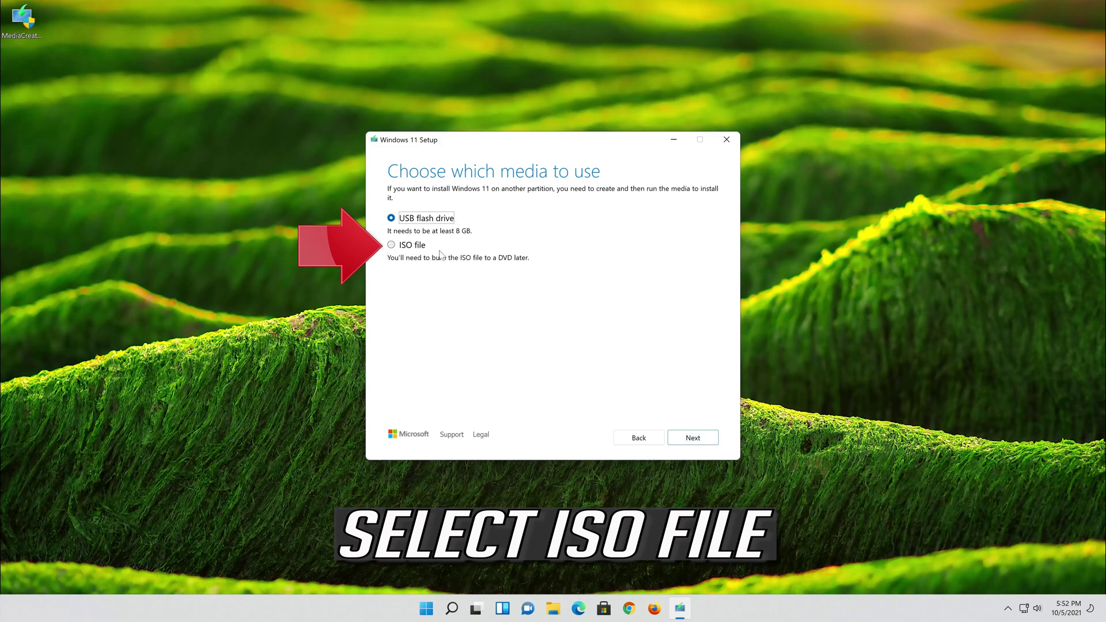
left_click(392, 246)
left_click(696, 437)
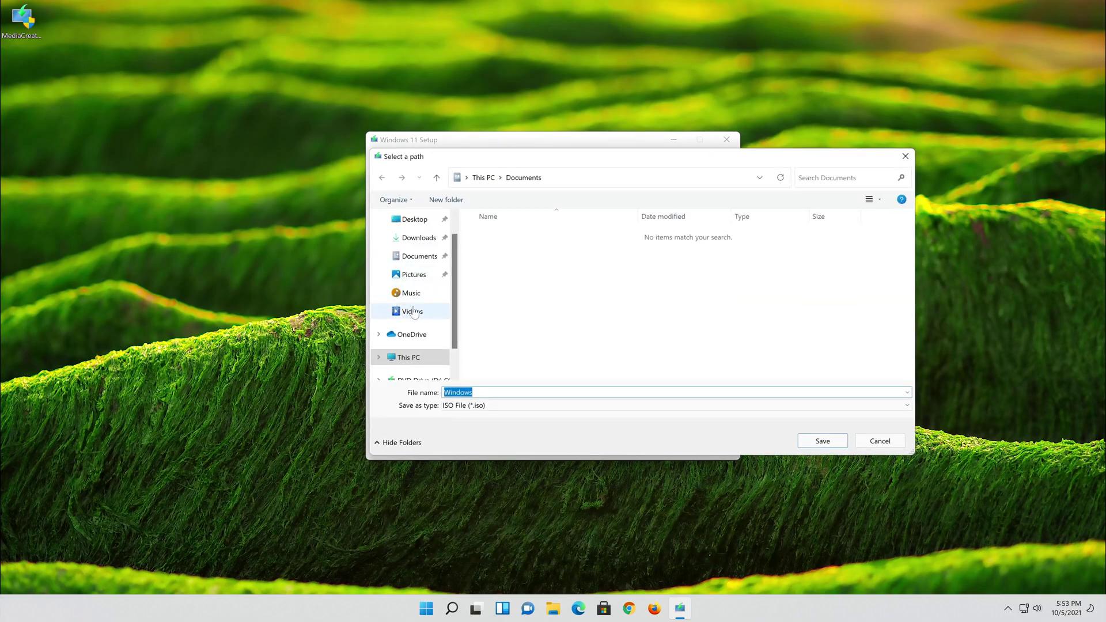
Save the ISO as 'Windows 11' on the Desktop and click Finish once created.
left_click(426, 225)
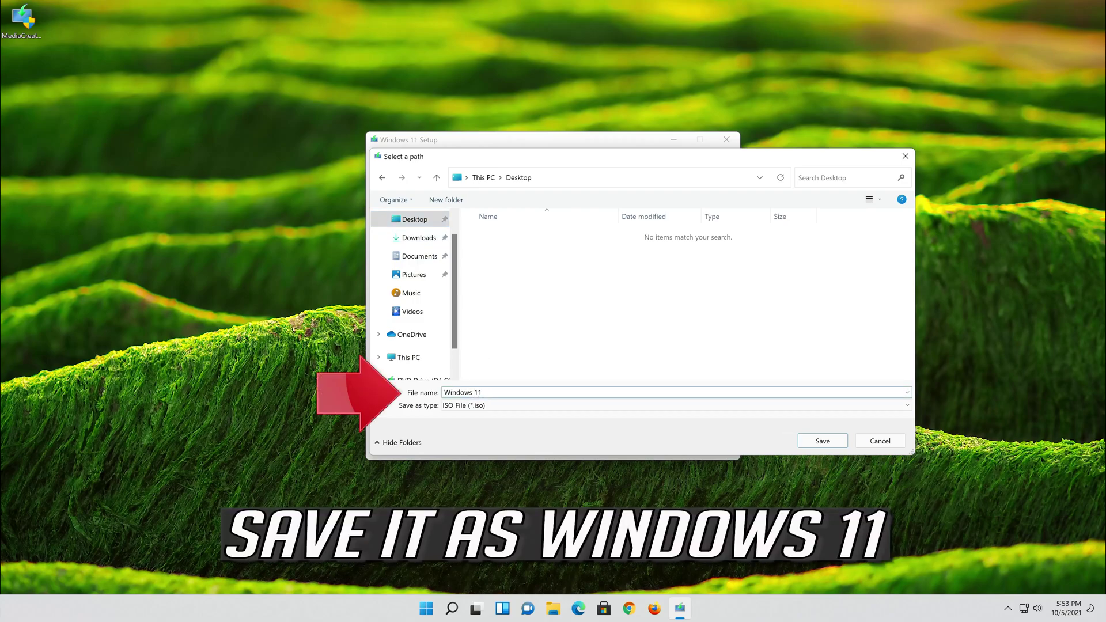
left_click(831, 444)
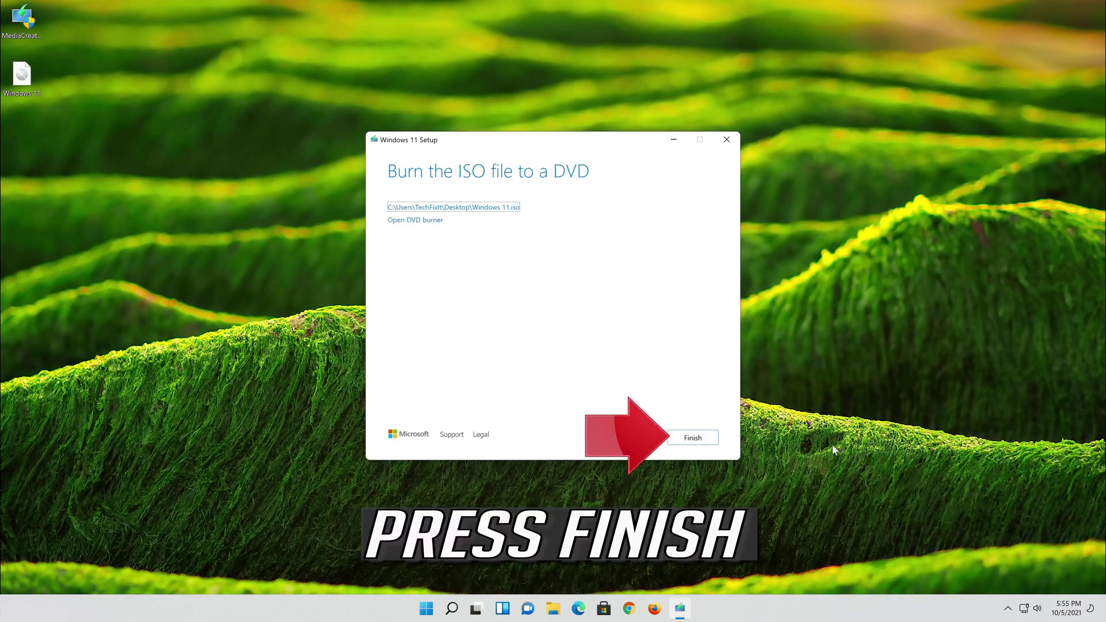
left_click(694, 439)
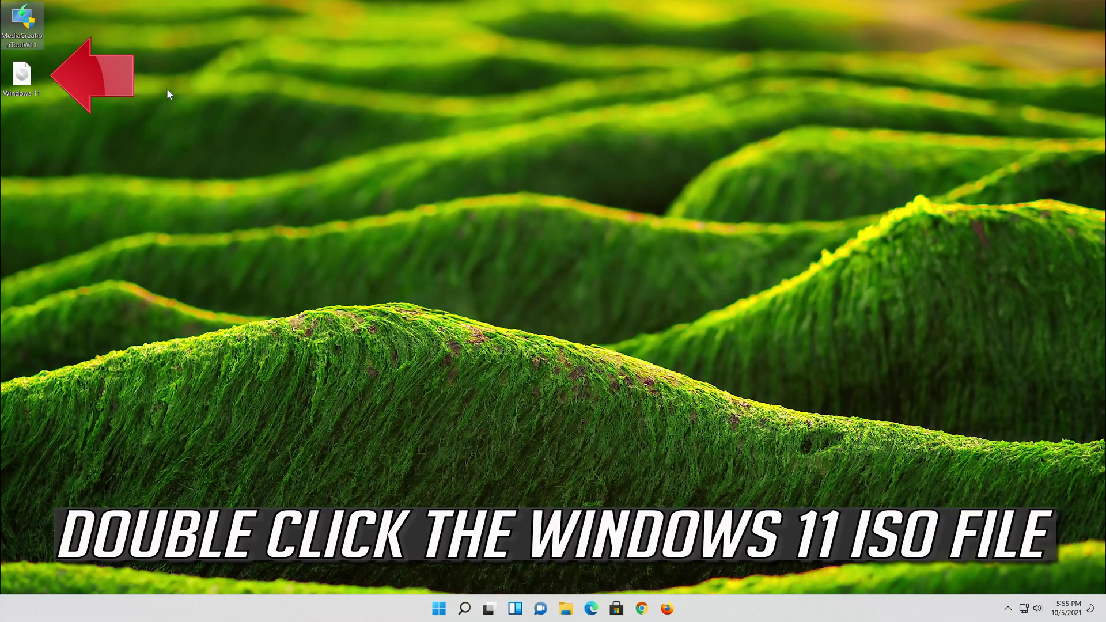
Mount the Windows 11 ISO, run its setup as administrator, and close the drive window.
double_click(27, 84)
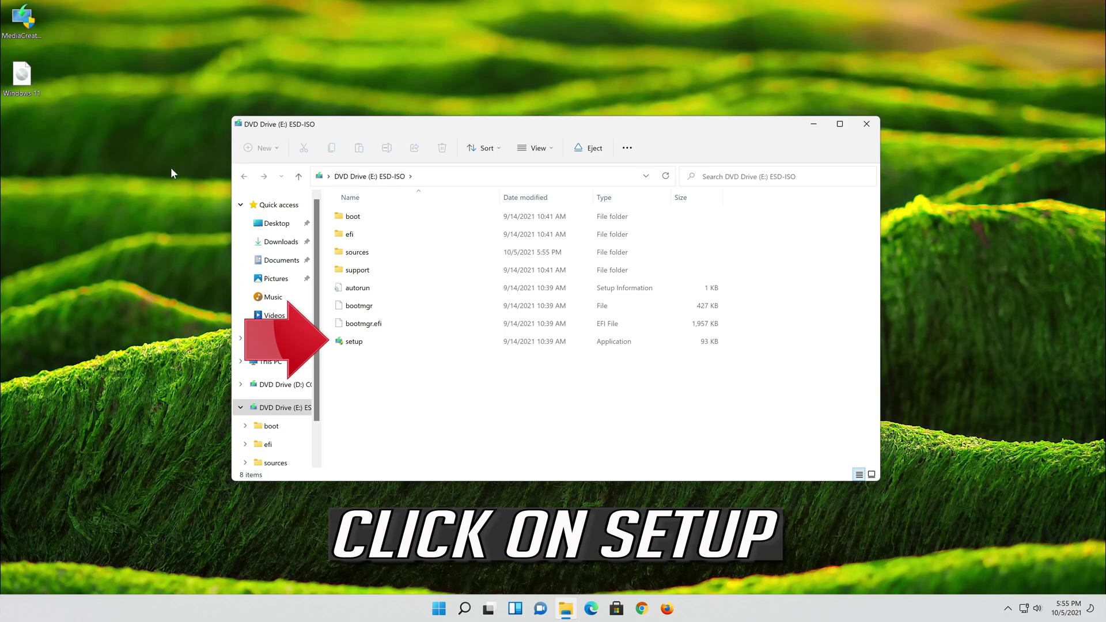
double_click(385, 336)
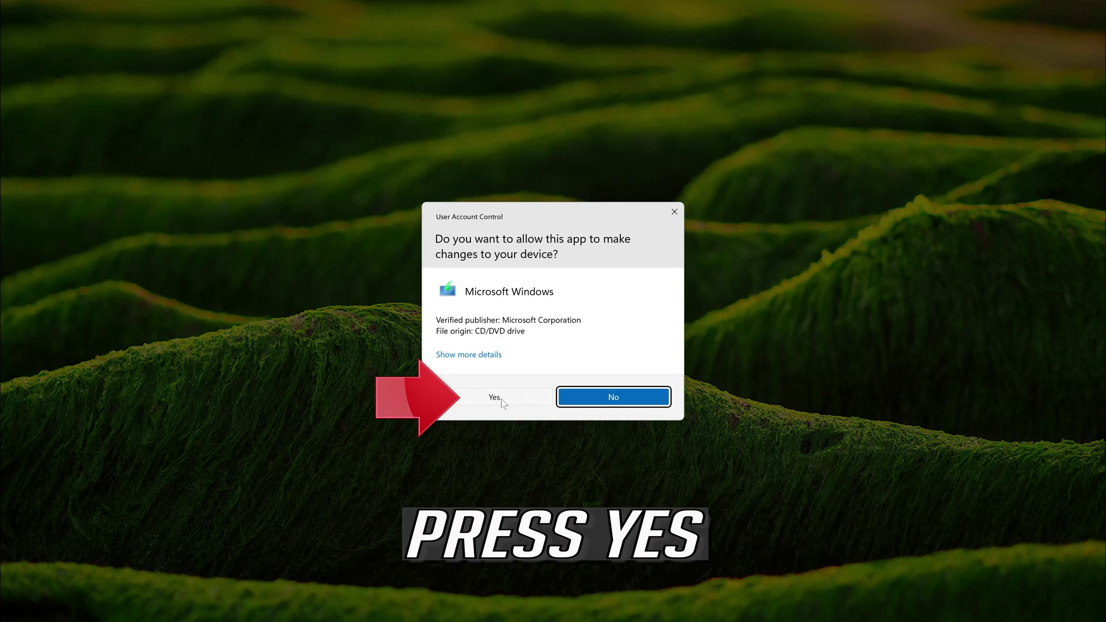
left_click(500, 398)
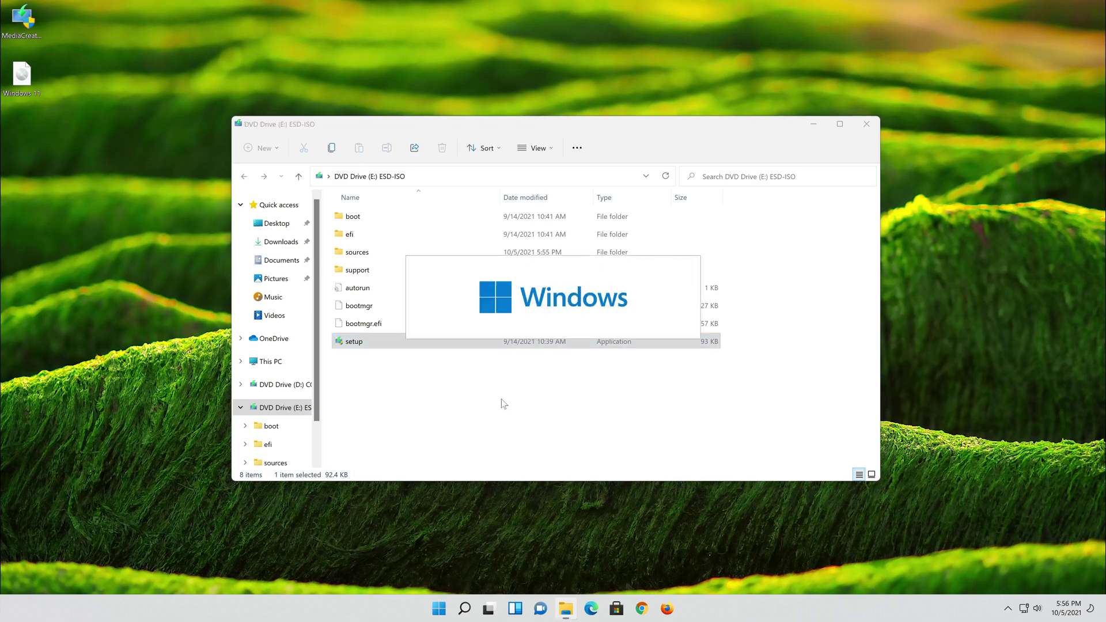
left_click(864, 126)
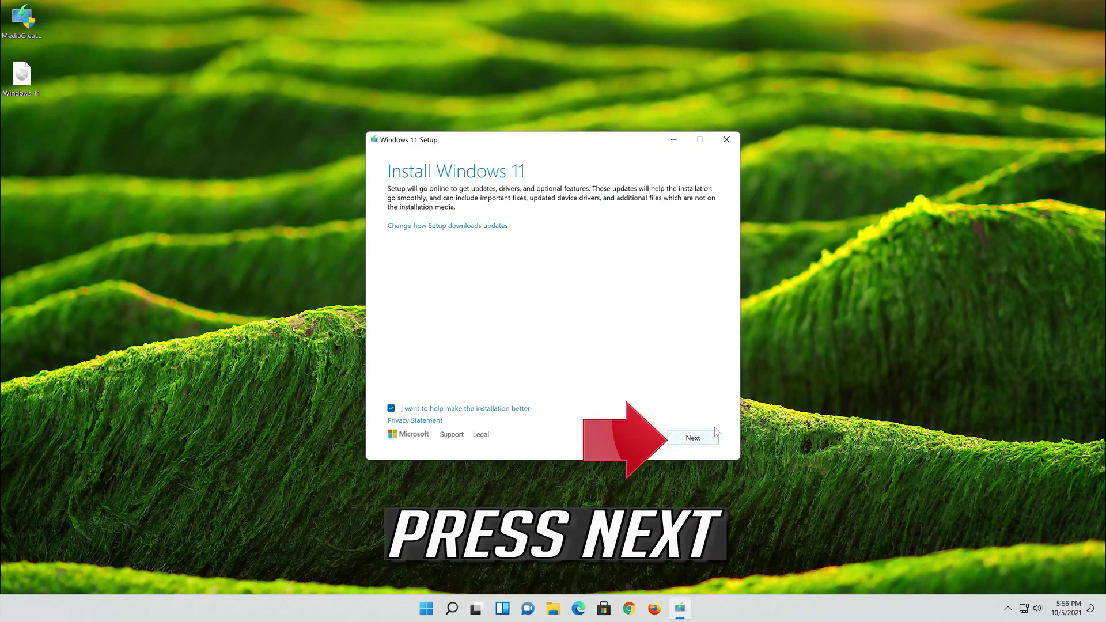
Accept the license terms and set the Windows 11 Pro reinstall to keep personal files and apps.
left_click(701, 443)
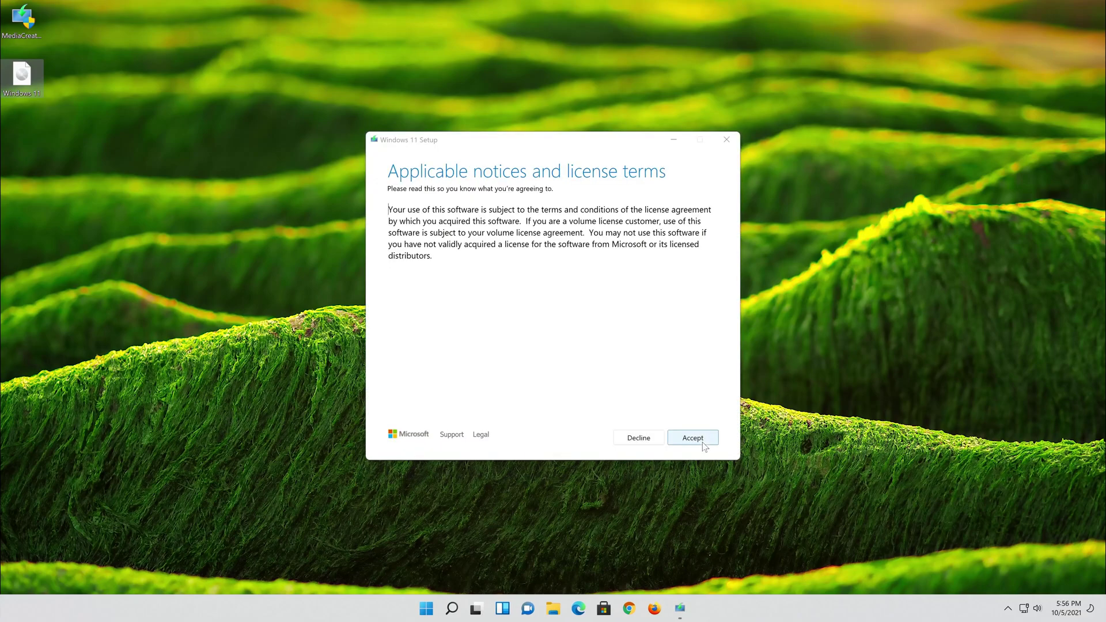
left_click(692, 441)
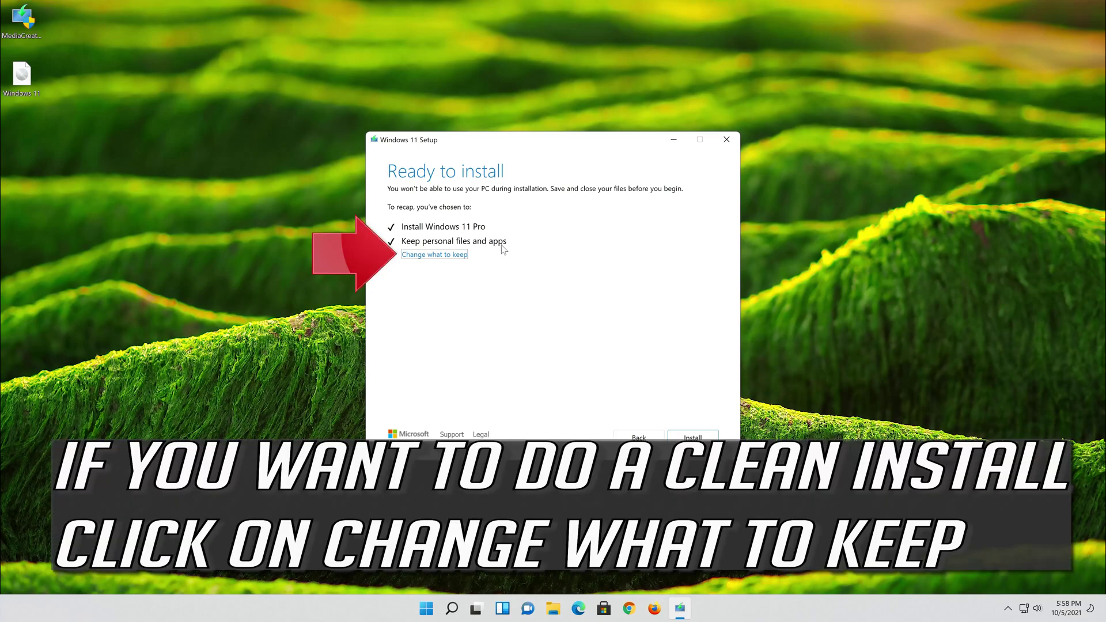
left_click(455, 255)
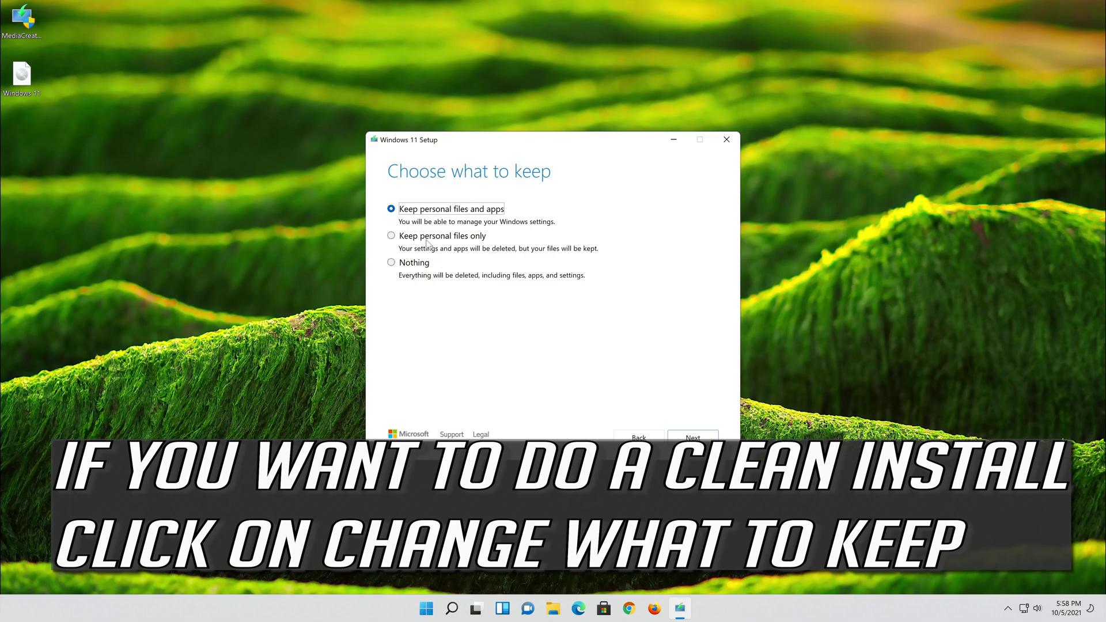
left_click(697, 439)
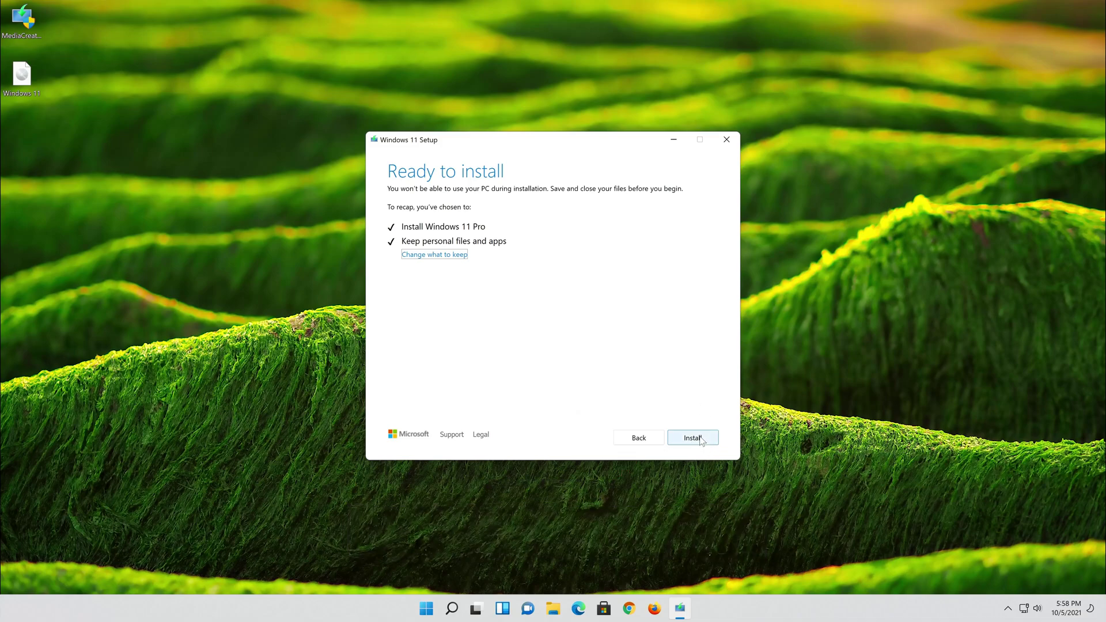
Begin the Windows 11 Pro installation from the Ready to install page.
left_click(701, 439)
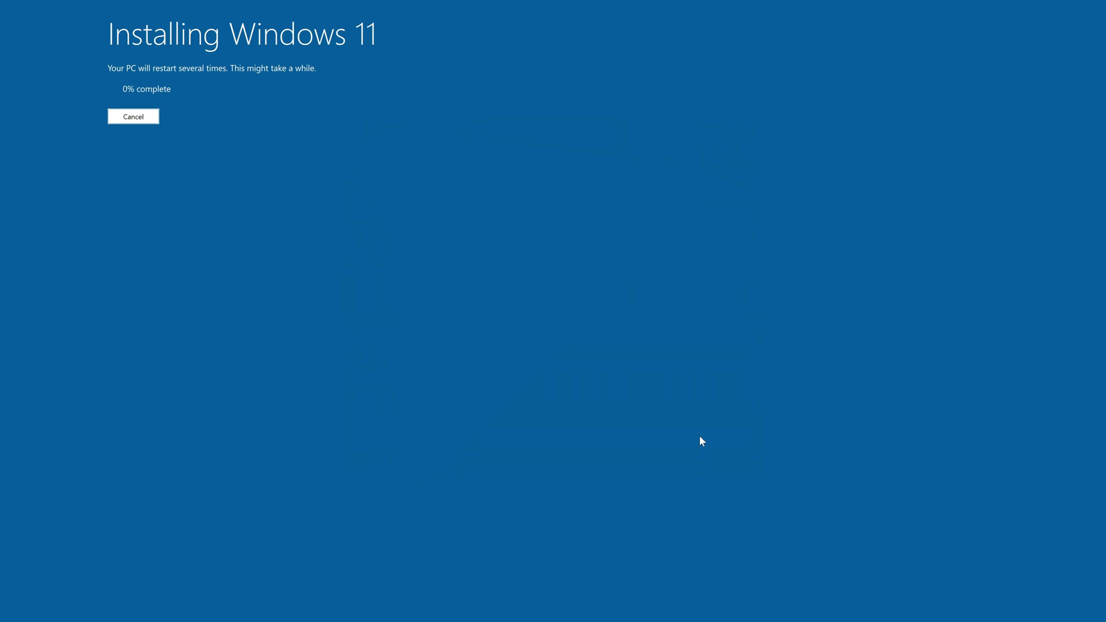